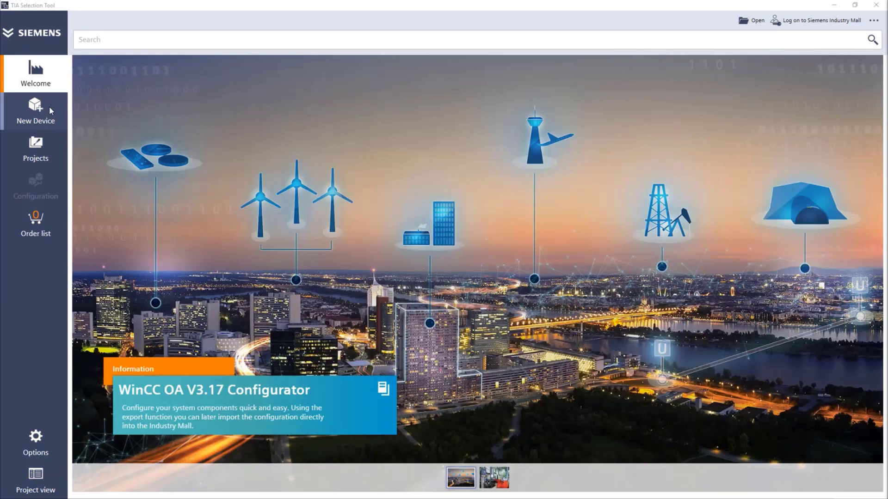
- Show the Controllers family list with SIMATIC S7-1200, S7-1500 and LOGO! 8 on the new-device page
left_click(50, 110)
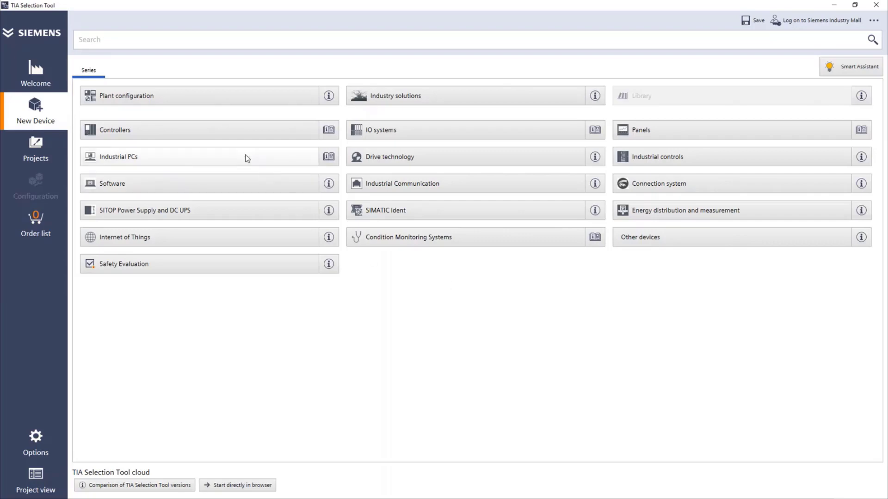
left_click(225, 130)
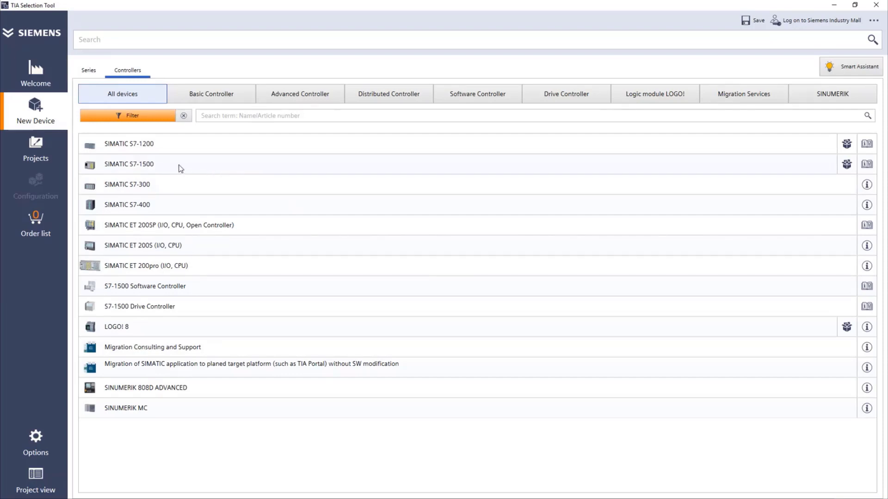
- Create a SIMATIC S7-1500 device with Use Motion Control set to No and fault tolerance and redundancy enabled
double_click(181, 170)
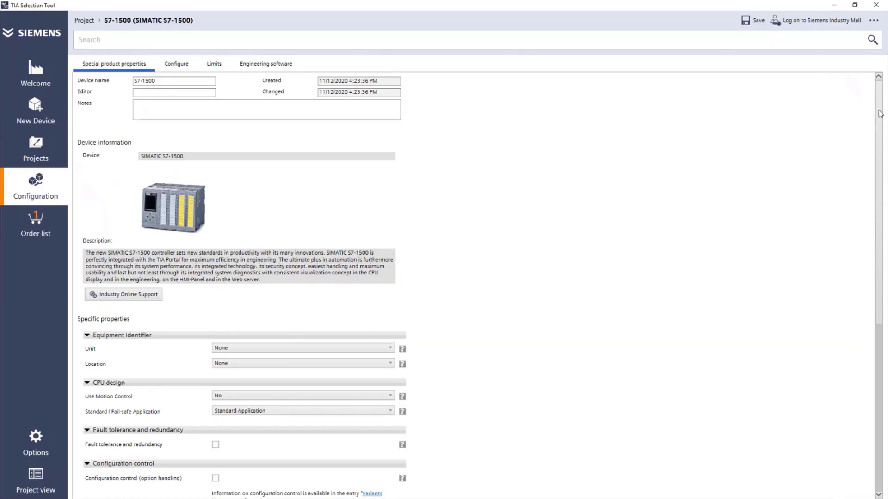
scroll(879, 134, "down", 1)
scroll(879, 133, "down", 2)
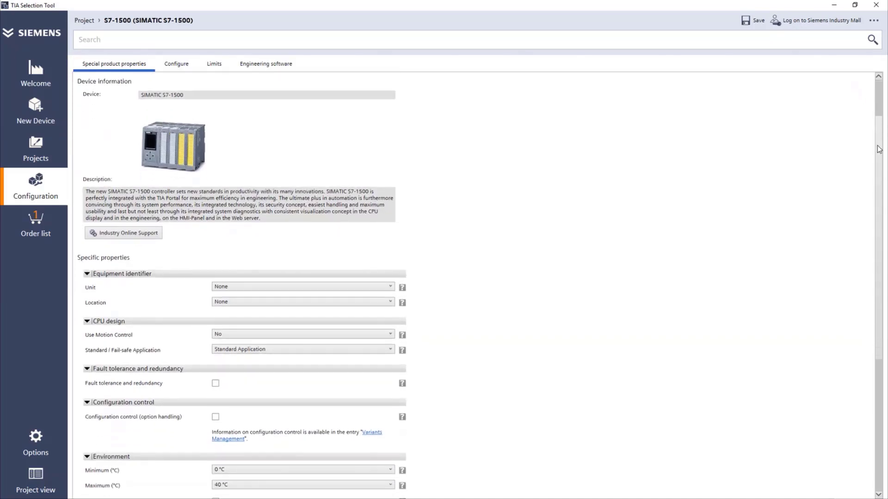
scroll(877, 171, "down", 2)
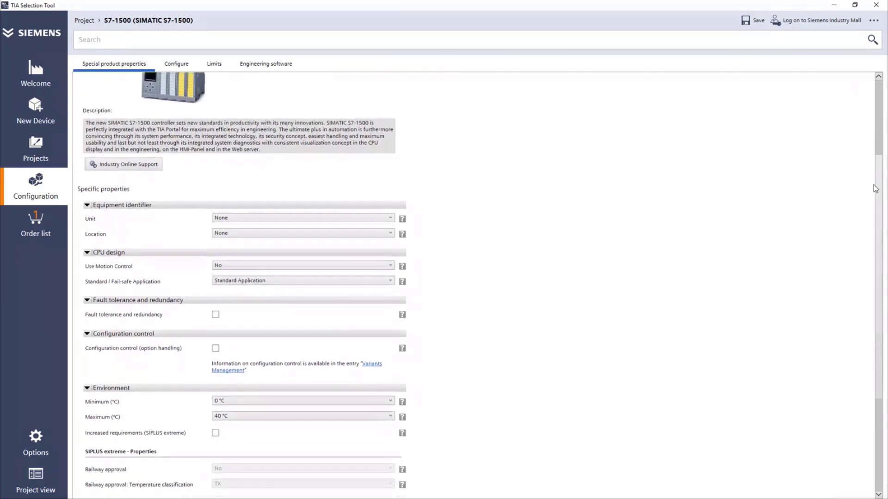
scroll(874, 204, "down", 2)
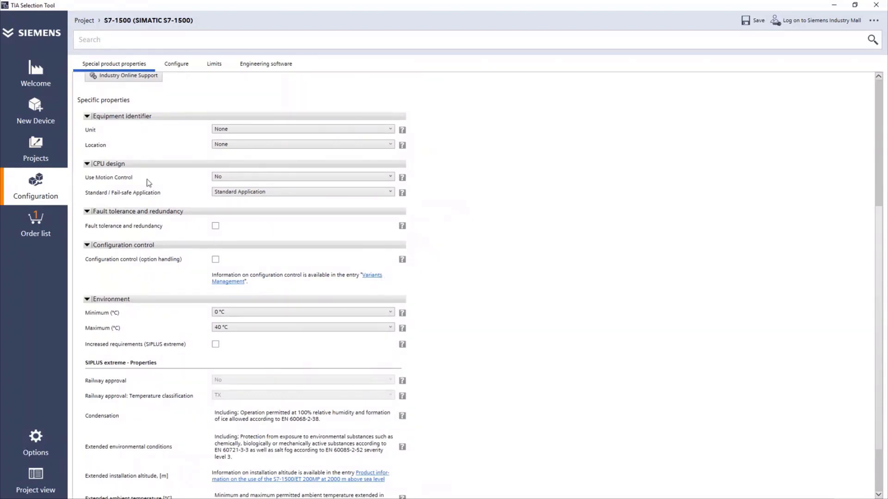
left_click(222, 181)
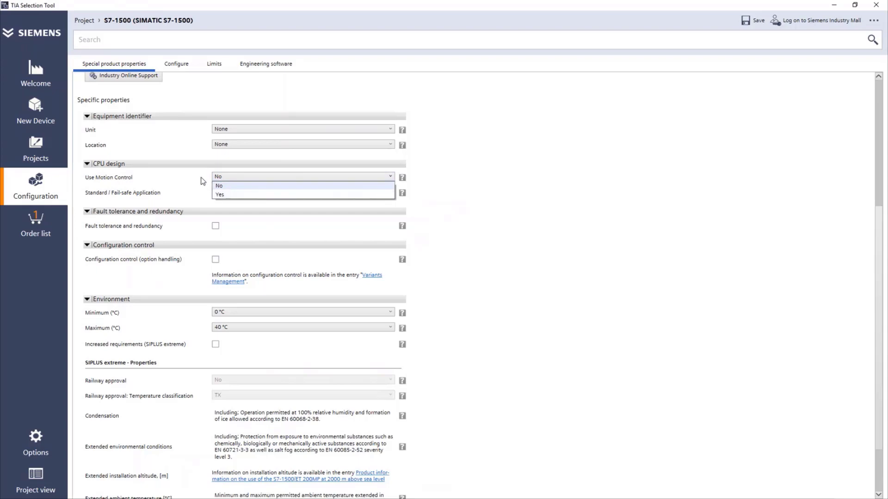
left_click(205, 182)
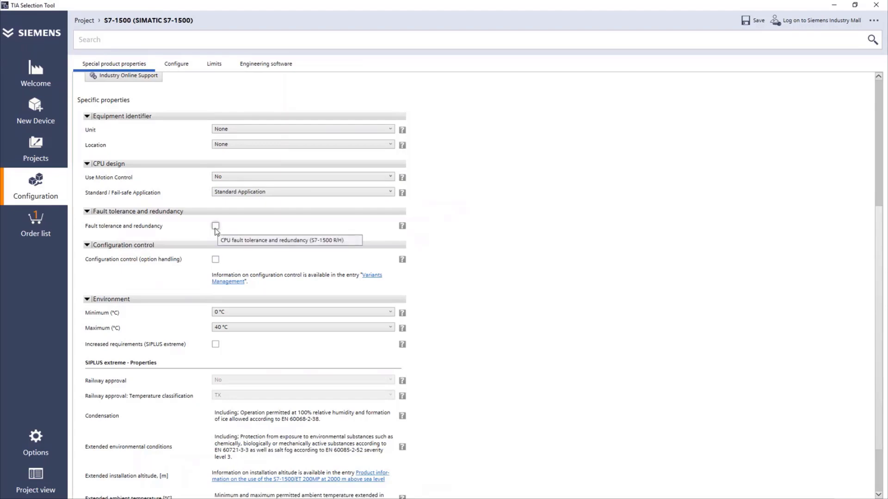
left_click(216, 226)
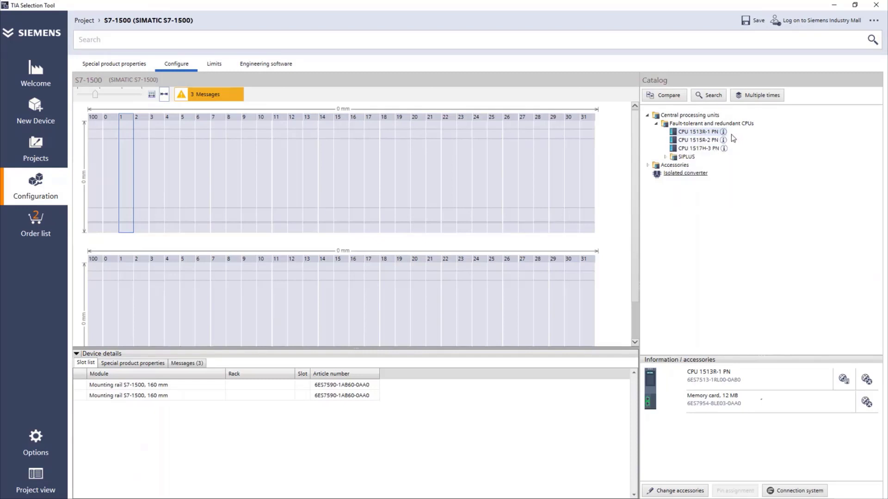
- Select CPU 1515R-2 PN under Fault-tolerant and redundant CPUs in the Catalog
mouse_move(726, 135)
left_click(705, 141)
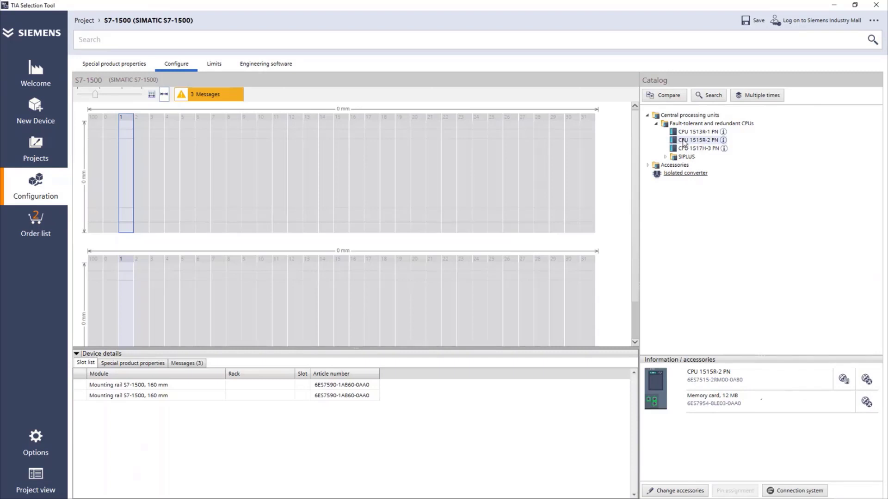
- Place CPU 1515R-2 PN into slot 1 and check its 12 MB memory card (6ES7954-8LE03-0AA0)
left_click_drag(683, 142, 128, 172)
left_click_drag(128, 176, 128, 177)
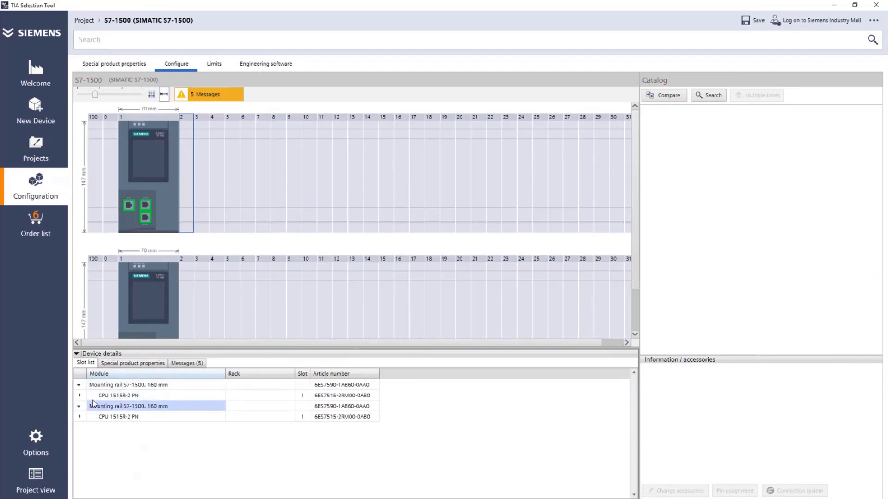
left_click(80, 396)
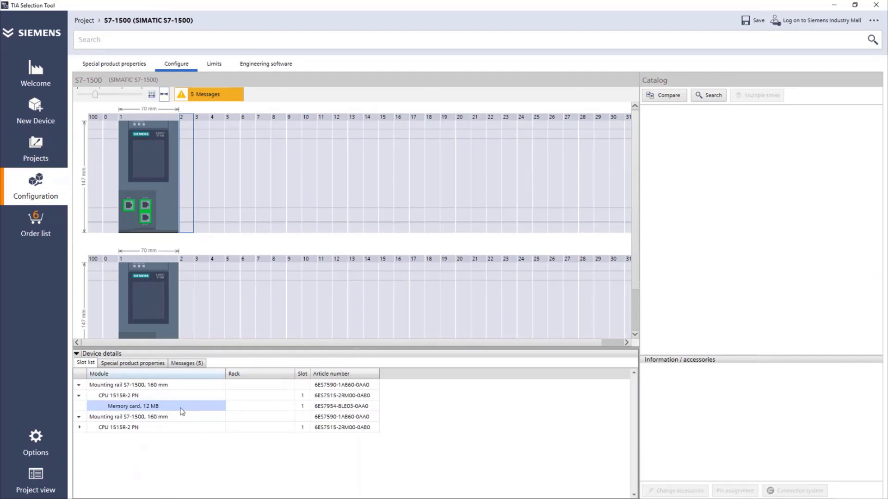
left_click(160, 187)
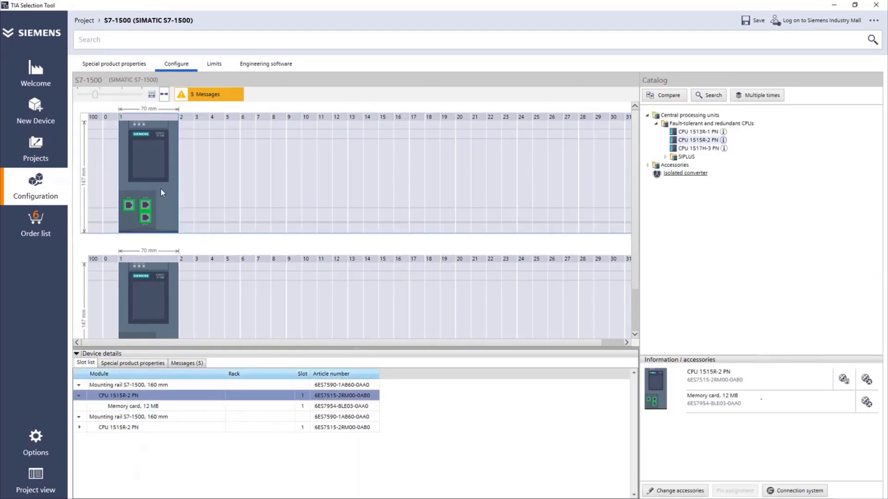
- Change the CPU's accessory to the 24 MB memory card (6ES7954-8LF03-0AA0), then check the second rack's CPU
right_click(160, 188)
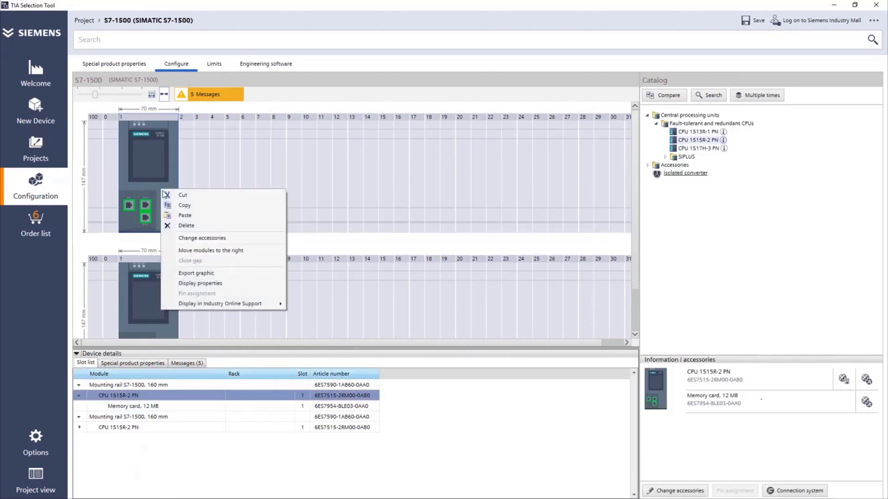
left_click(194, 238)
left_click(298, 151)
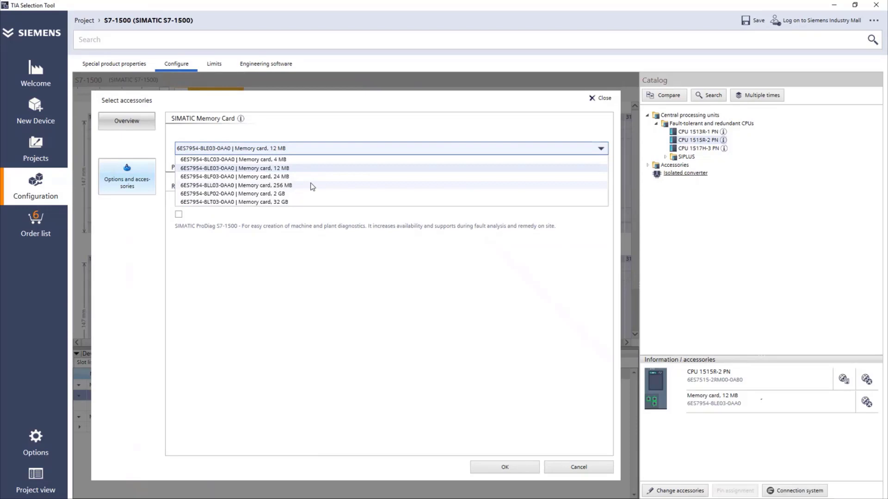
left_click(288, 178)
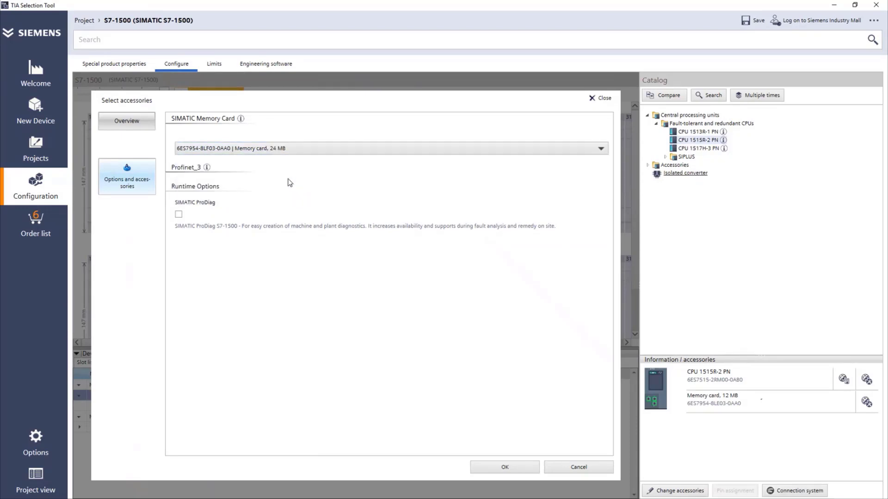
left_click(513, 464)
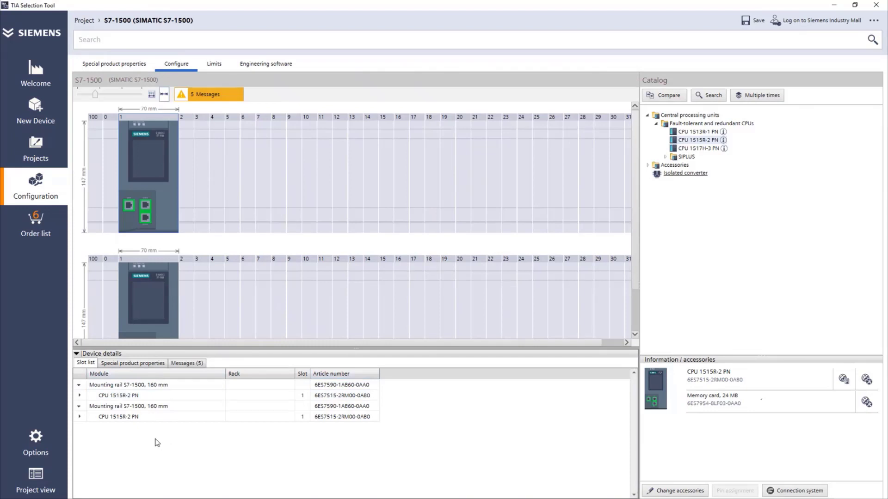
left_click(83, 419)
left_click(84, 419)
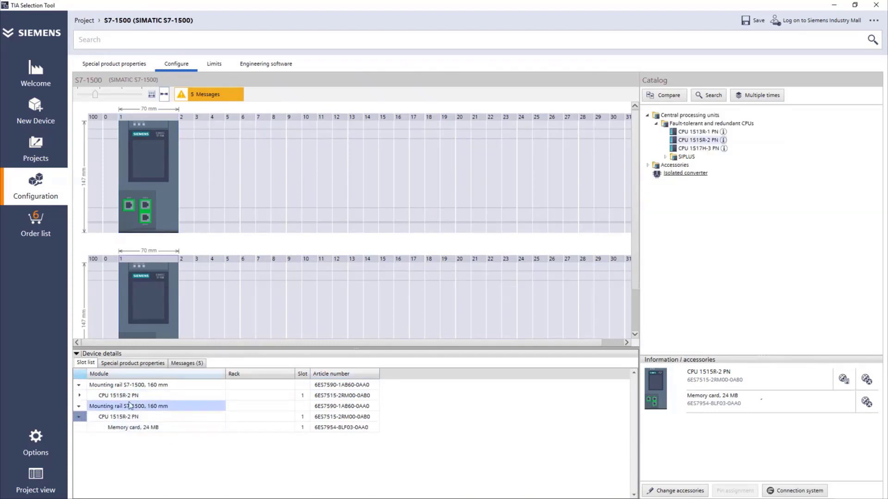
- Check the first CPU's memory card, then view the order list: two rails, two CPU 1515R-2 PN, two 24 MB cards
left_click(80, 395)
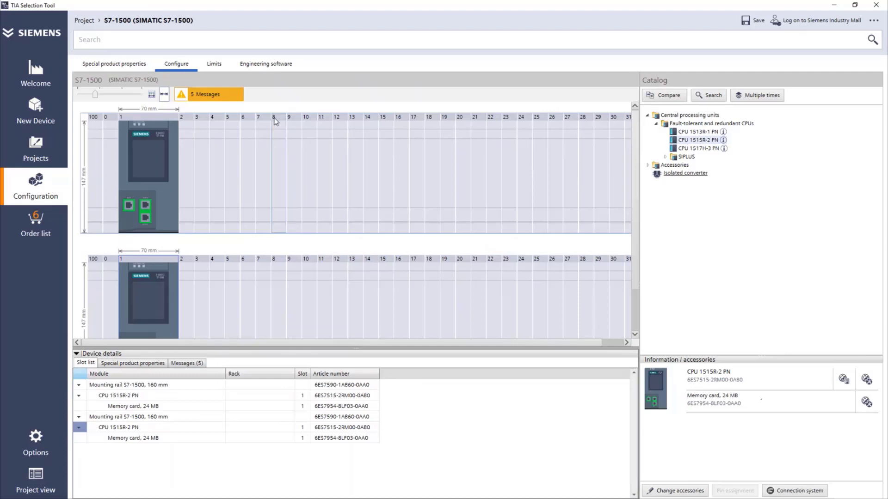
left_click(43, 235)
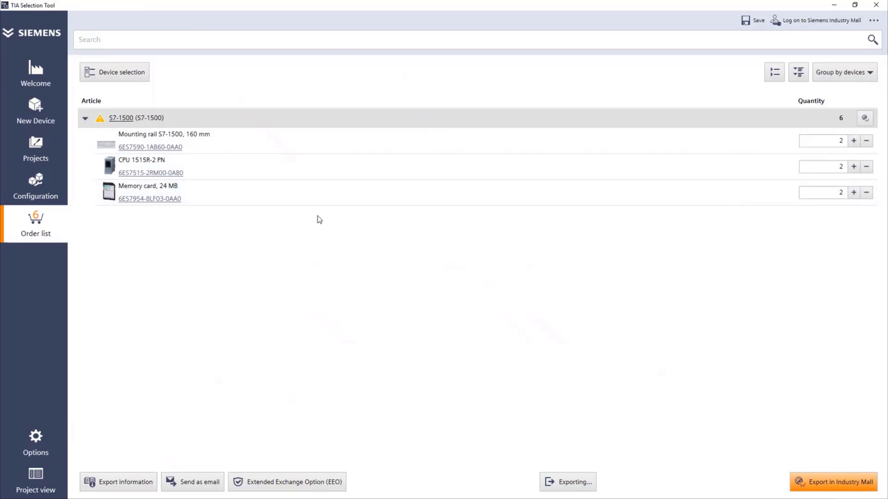
- Reopen the S7-1500 rack configuration from the device overview and select slot 2 of the upper rack
left_click(46, 150)
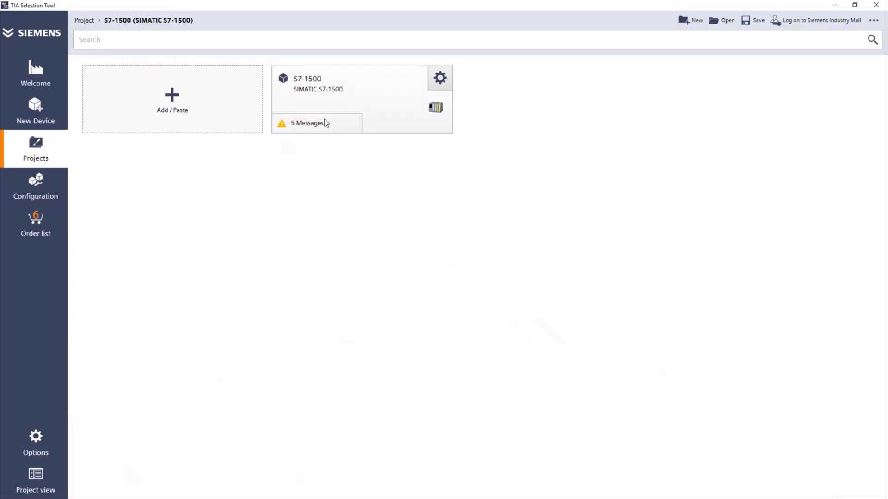
left_click(362, 91)
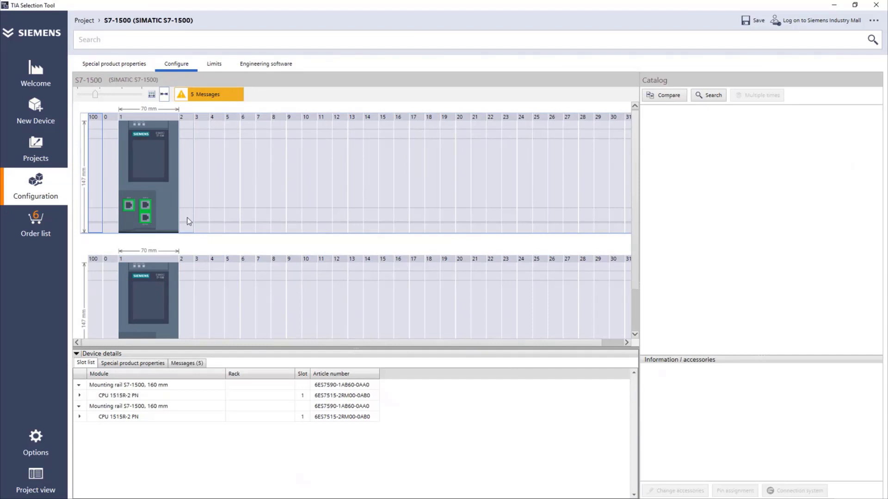
left_click(191, 159)
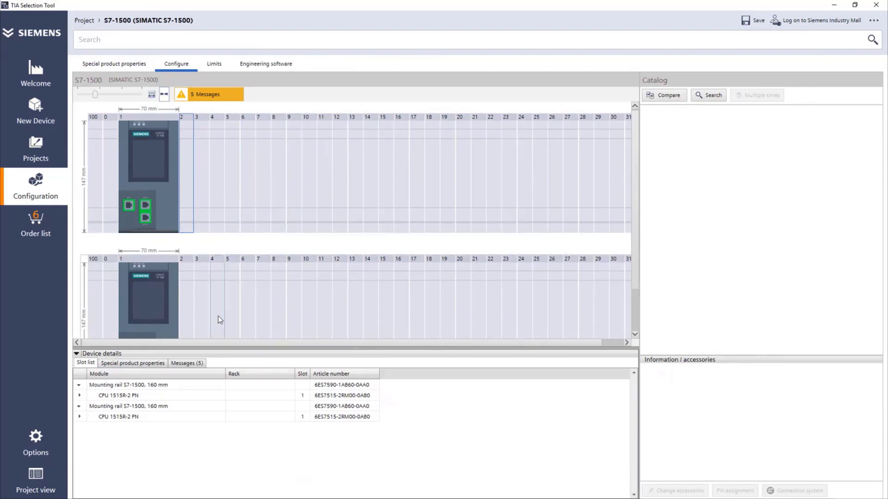
scroll(221, 278, "down", 1)
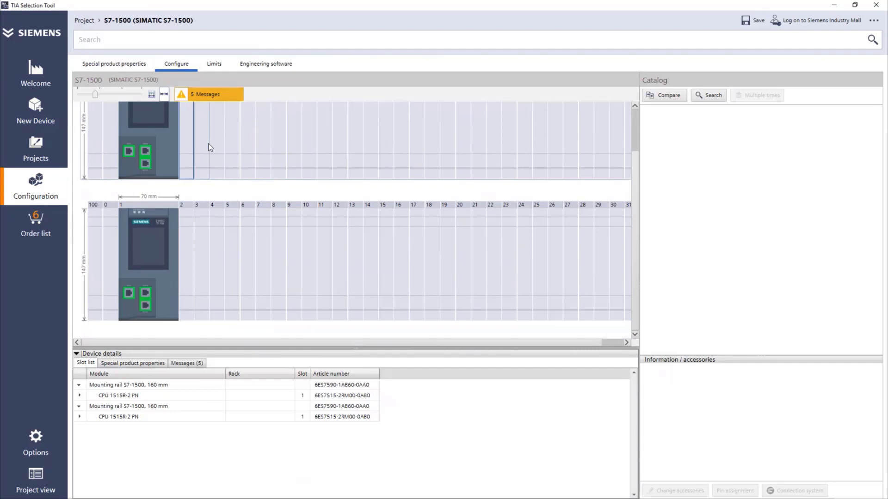
scroll(213, 181, "up", 1)
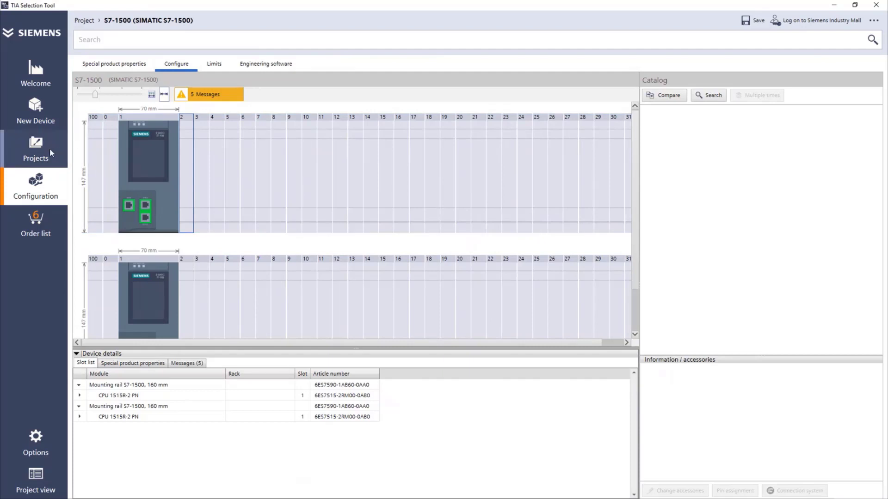
- Add a SIMATIC ET 200SP (I/O, CPU, Open Controller) station from the IO systems device families
left_click(37, 117)
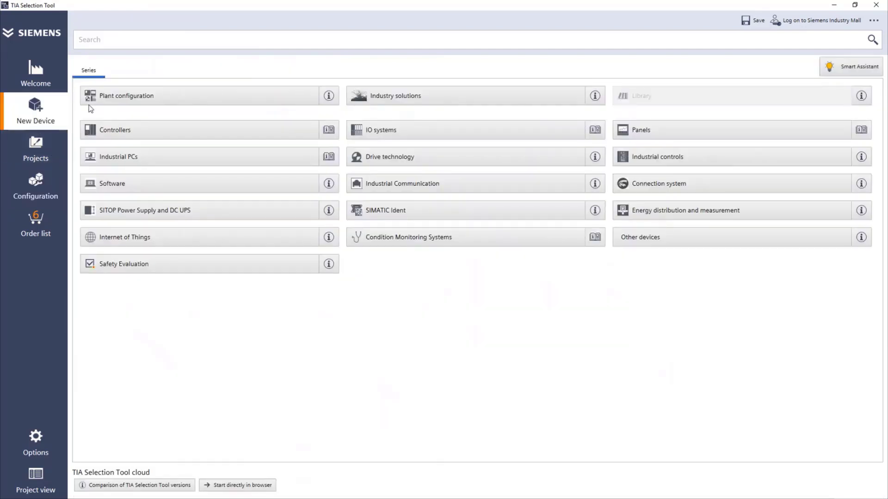
left_click(397, 134)
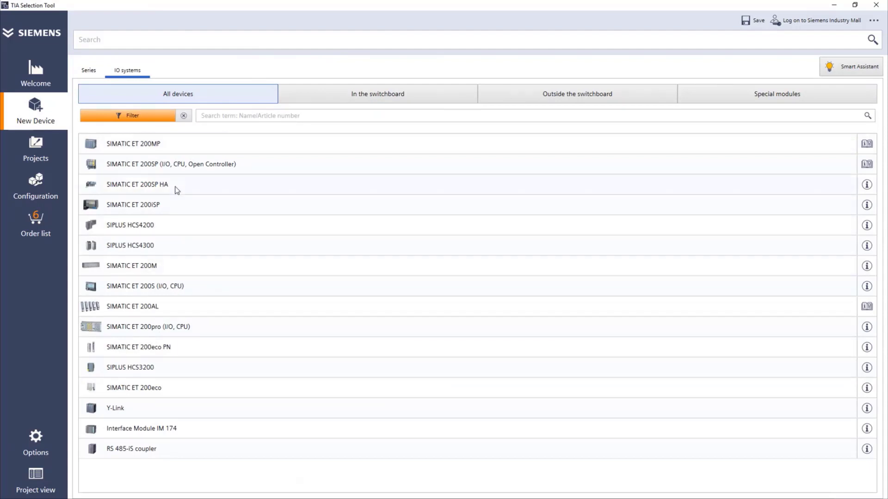
left_click(148, 165)
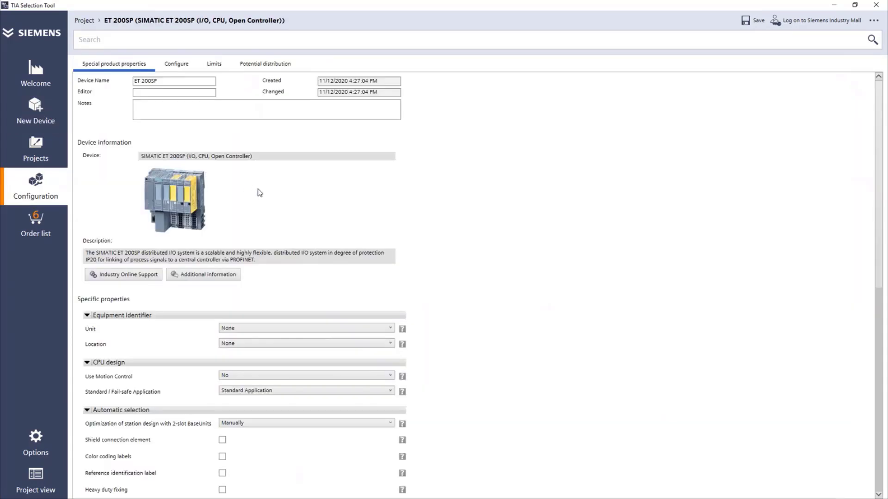
- Mount IM 155-6 PN HF/2 V4.2 in slot 0 with BusAdapter 2xRJ45 on the 483 mm DIN rail
left_click(177, 73)
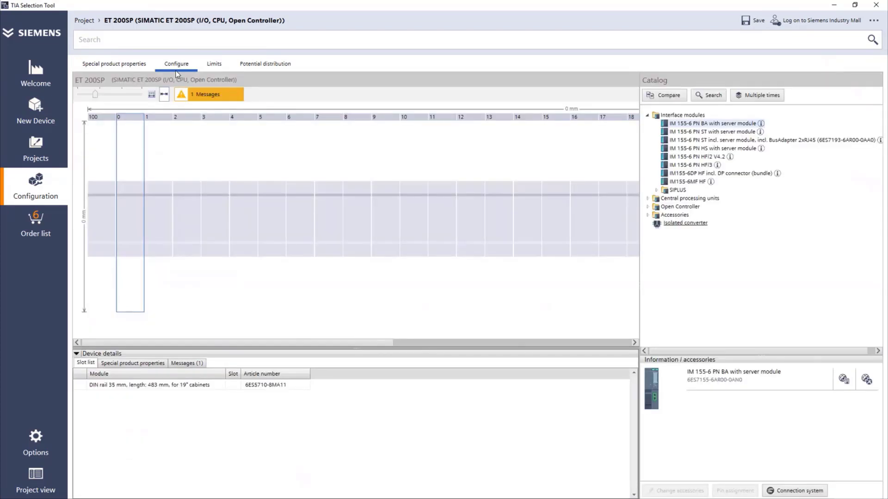
left_click(714, 157)
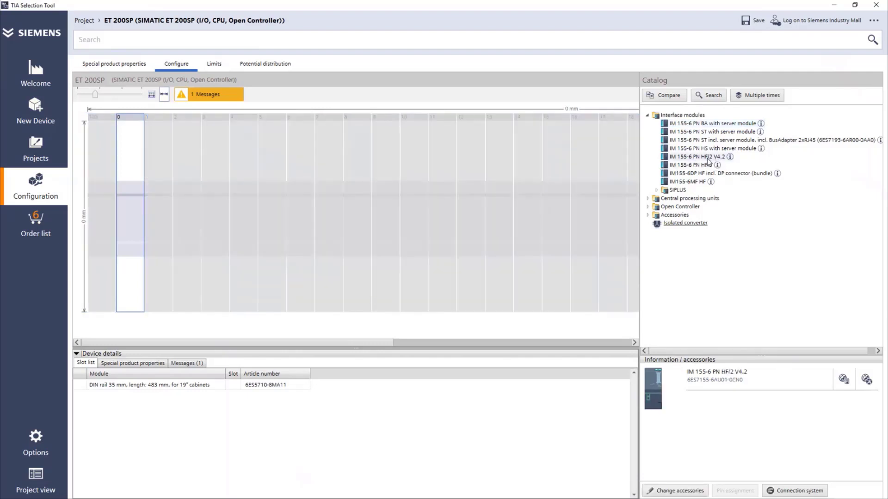
left_click_drag(694, 159, 138, 218)
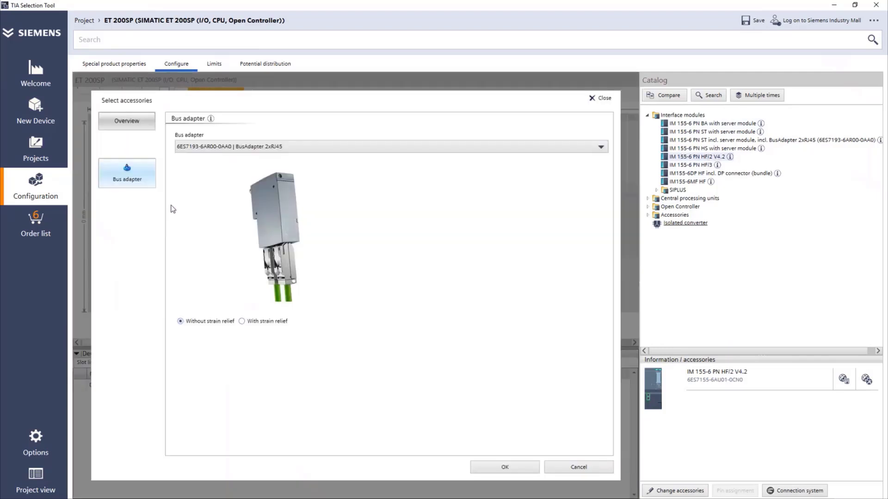
left_click(290, 147)
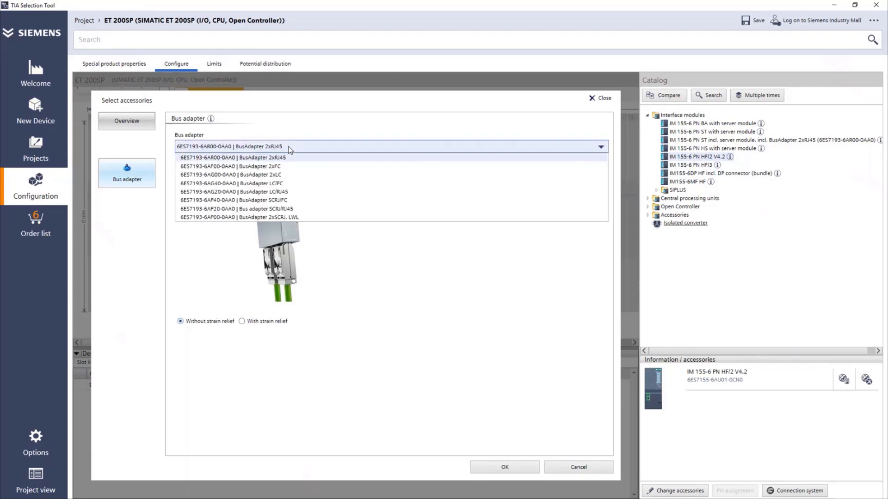
left_click(289, 148)
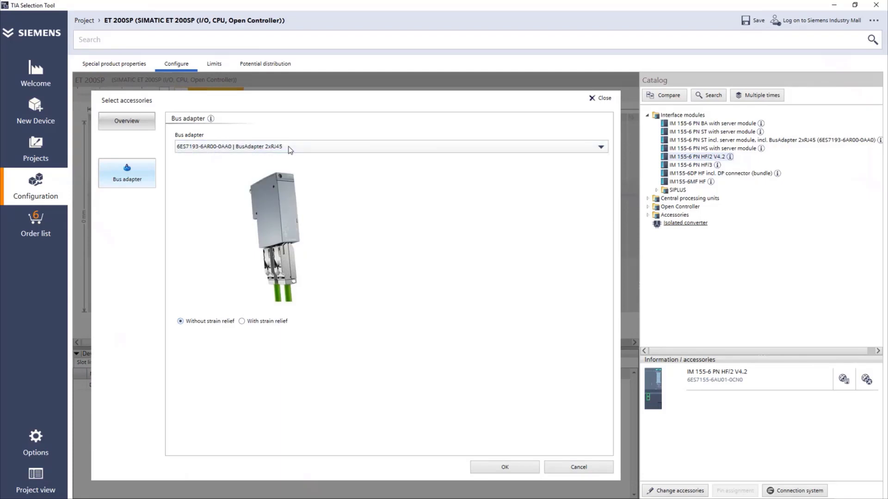
left_click(516, 468)
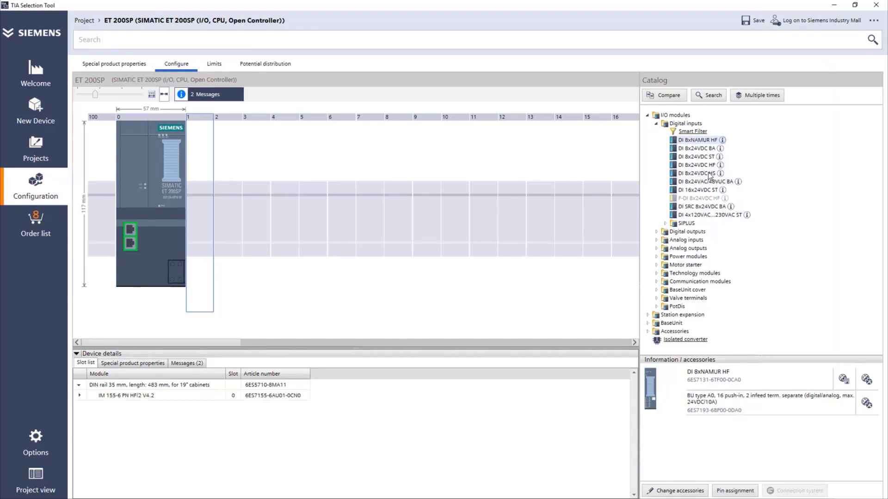
- Select DI 8x24VDC HF among the Catalog's digital inputs to see its BU type A0 BaseUnit accessory
mouse_move(720, 157)
left_click(705, 165)
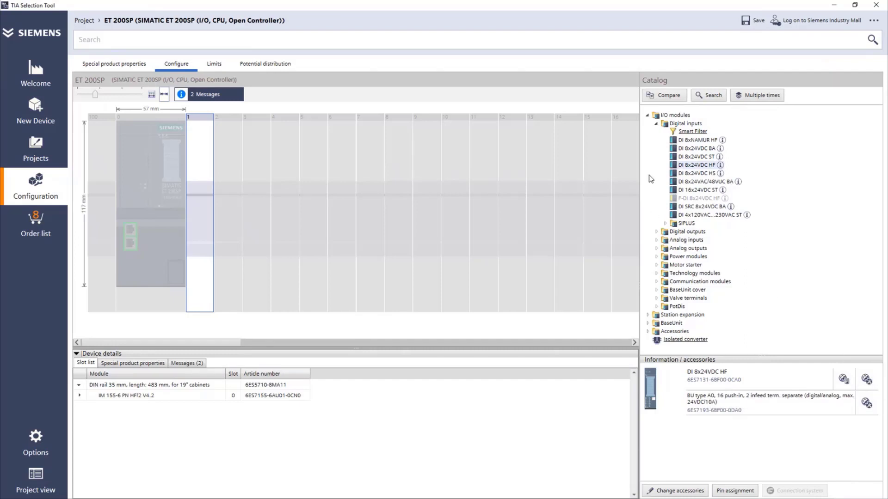
- Place the DI 8x24VDC ST input module into slot 1 and expand it to show its BaseUnit
left_click(699, 157)
left_click_drag(699, 159, 203, 222)
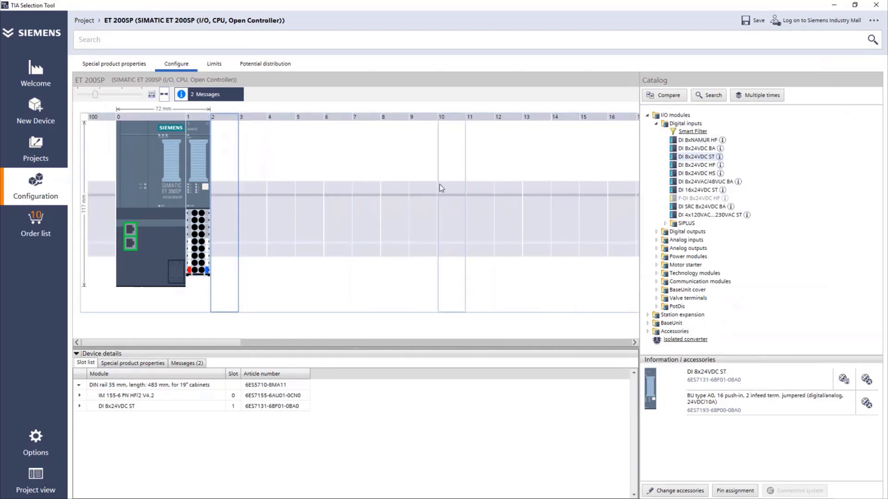
mouse_move(207, 236)
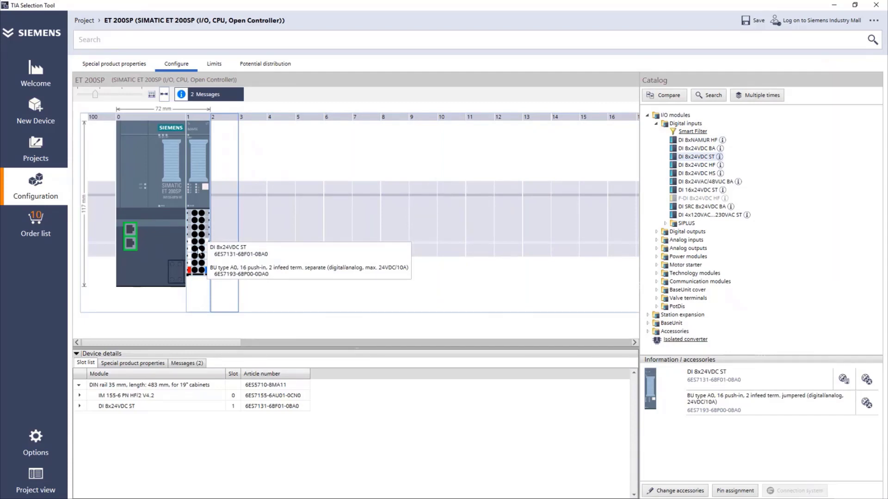
left_click(80, 406)
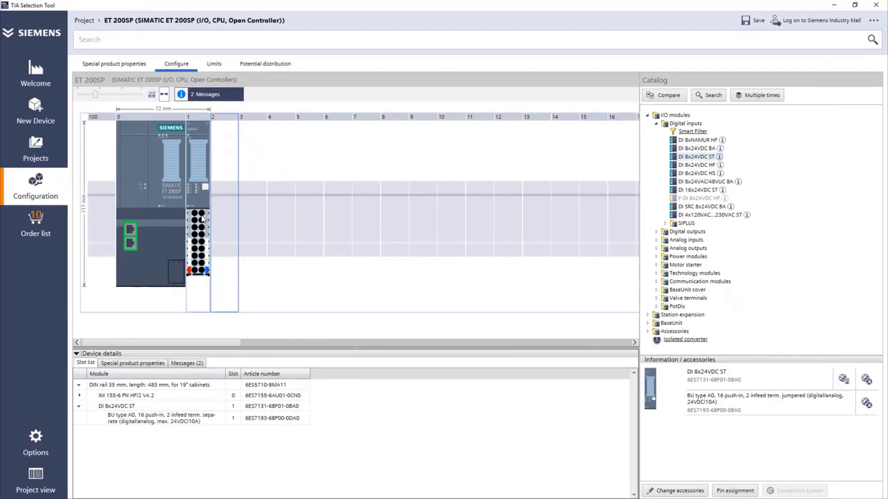
- Check the slot-1 module's accessories, leaving the BU type A0 BaseUnit unchanged
mouse_move(199, 222)
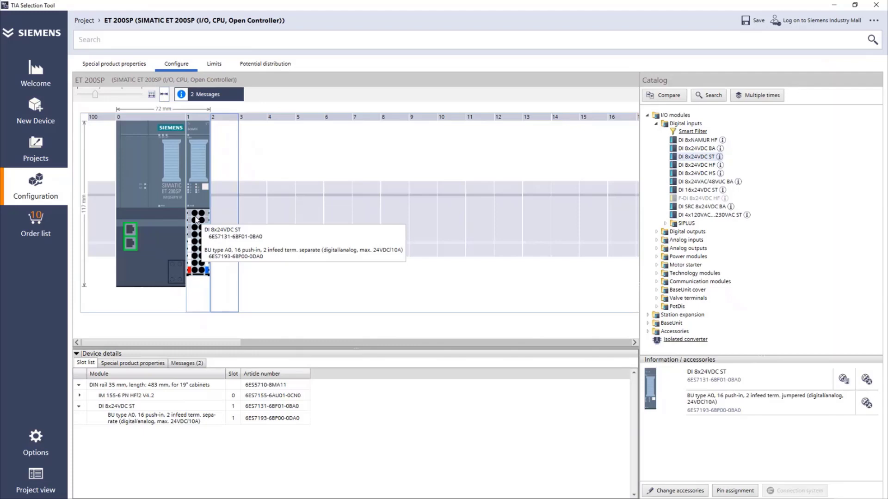
right_click(197, 221)
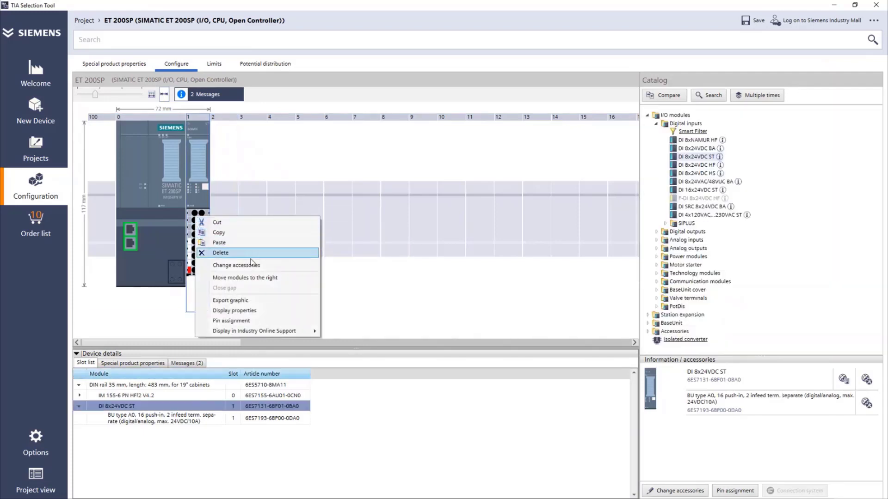
left_click(257, 266)
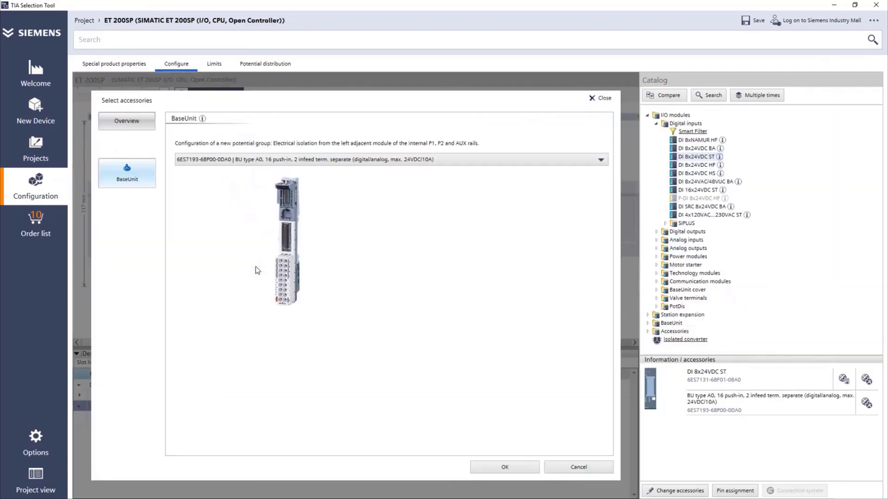
left_click(276, 162)
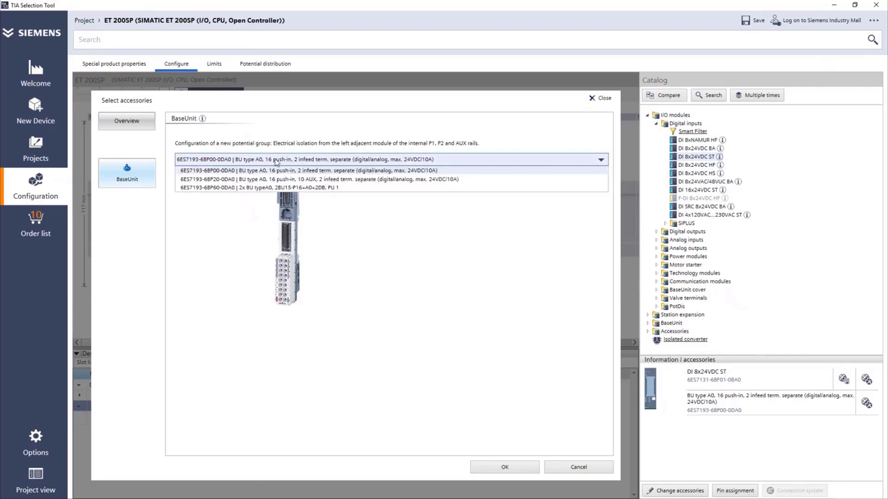
left_click(276, 162)
left_click(578, 468)
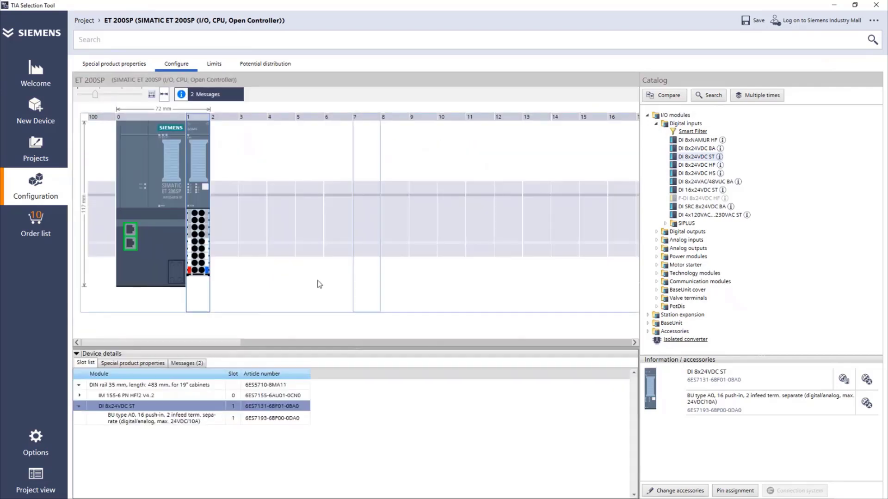
- Place the DQ 4x24VDC/2A ST output module into slot 2
left_click(657, 232)
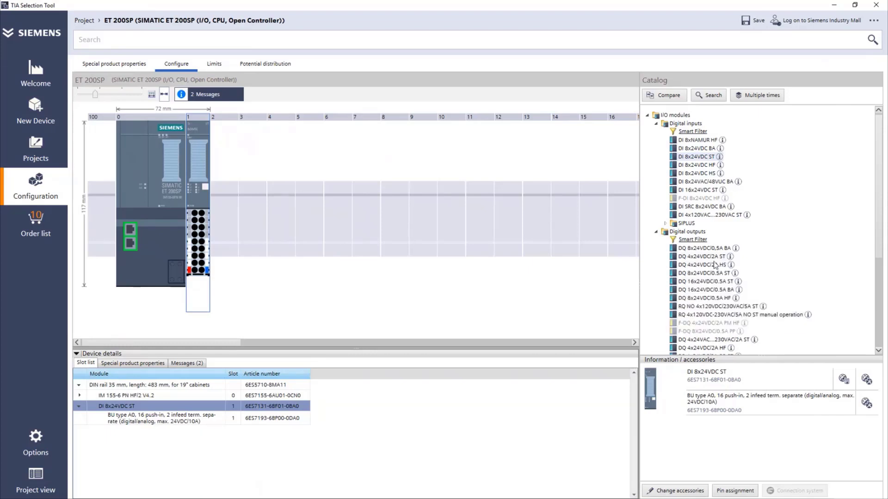
left_click_drag(706, 257, 226, 210)
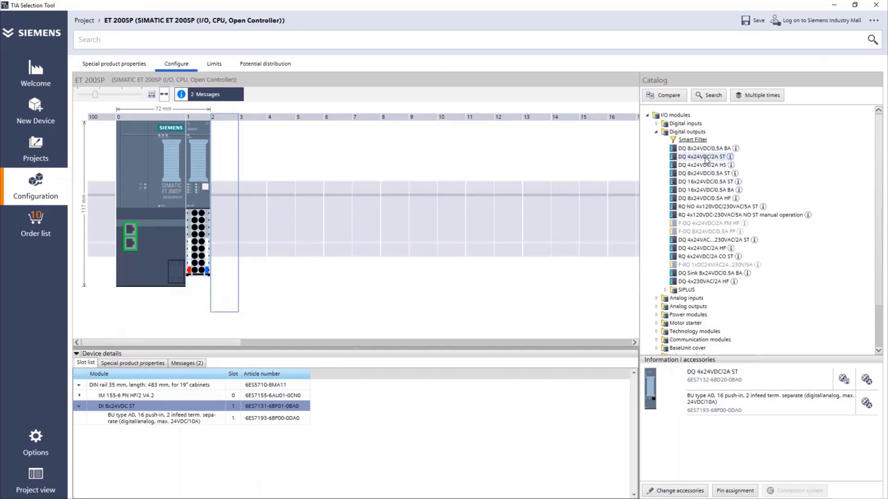
left_click_drag(706, 160, 222, 226)
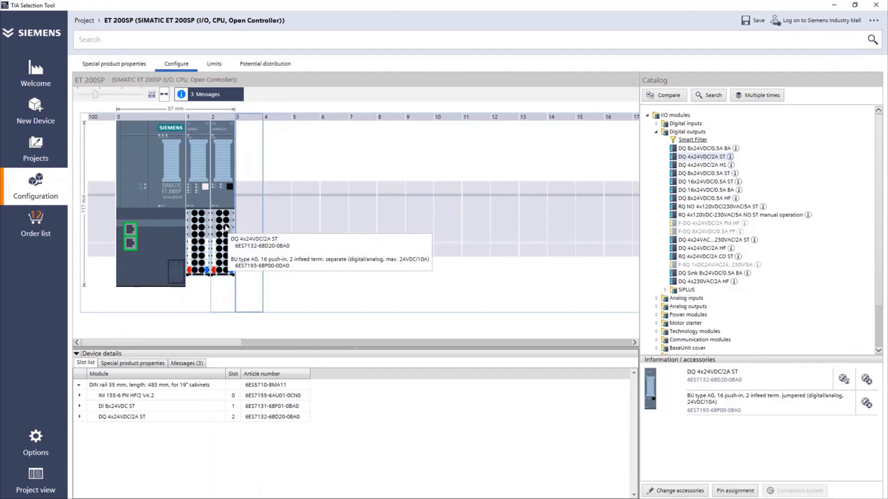
left_click(226, 228)
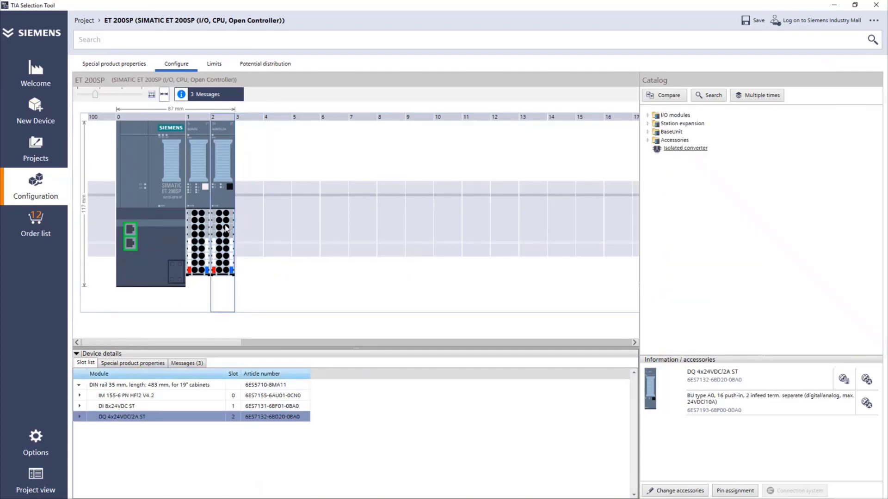
- Switch the slot-2 module to the jumpered BaseUnit 6ES7193-6BP00-0BA0 that forwards the potential group
right_click(226, 228)
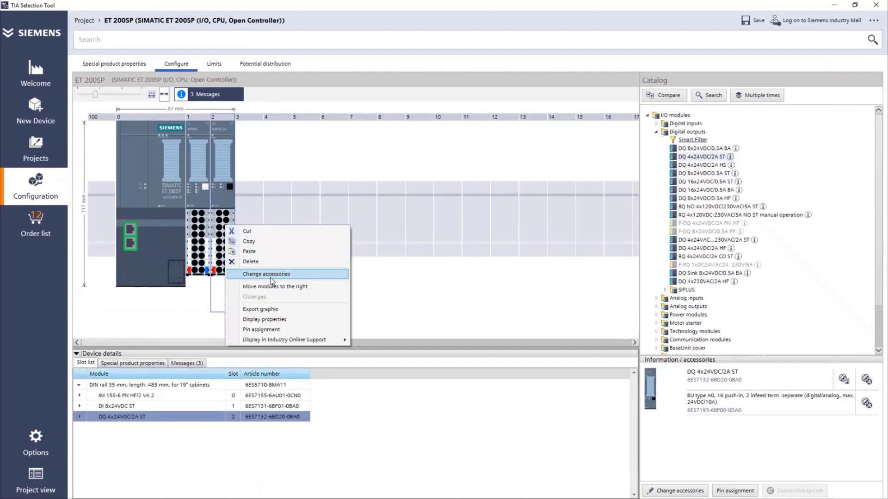
left_click(268, 276)
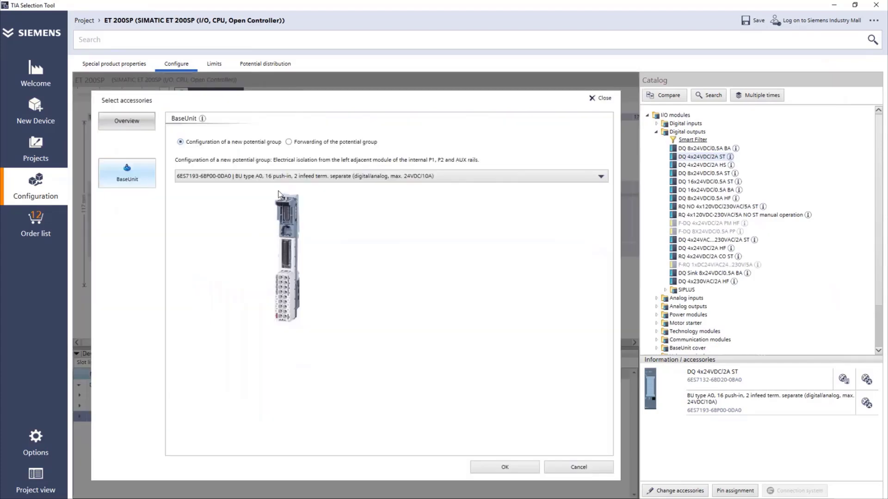
left_click(299, 145)
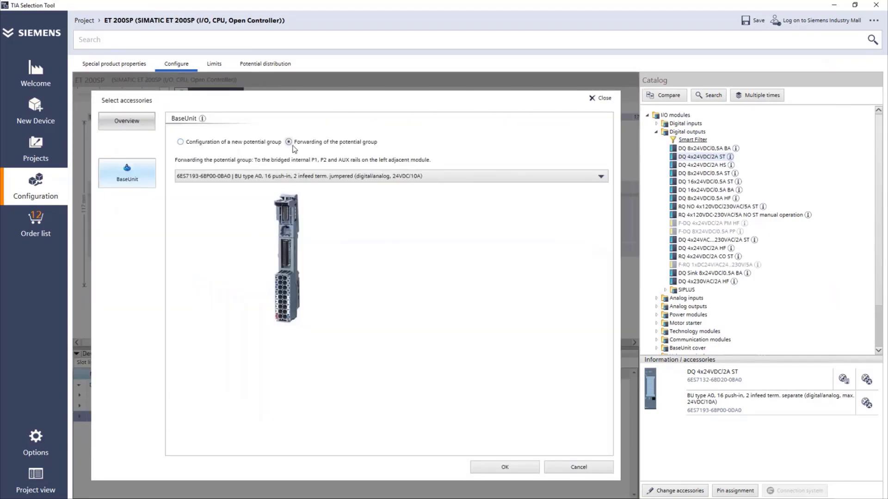
left_click(503, 467)
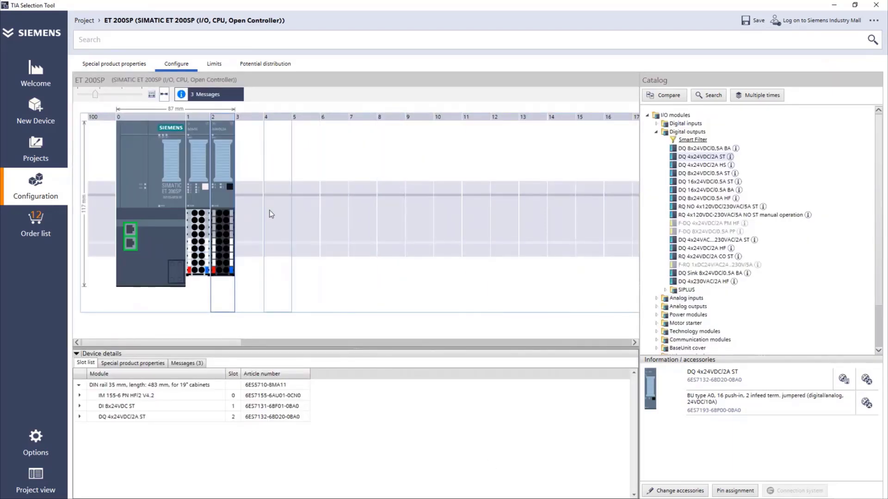
- Place the AI 4xU/I 2-wire ST analog input module into slot 3
left_click(250, 217)
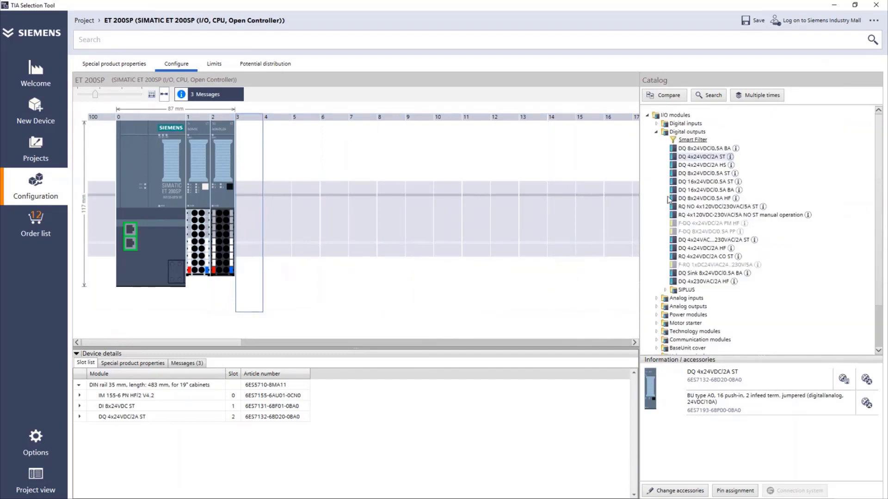
left_click(655, 133)
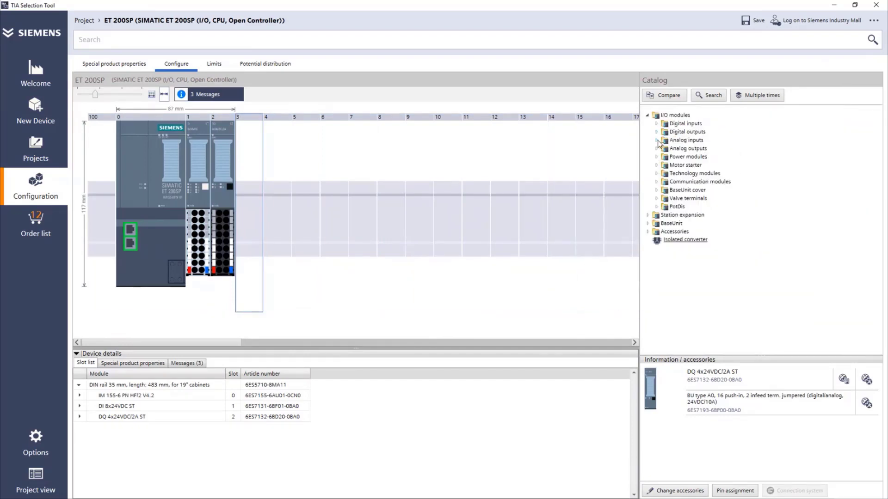
left_click(656, 140)
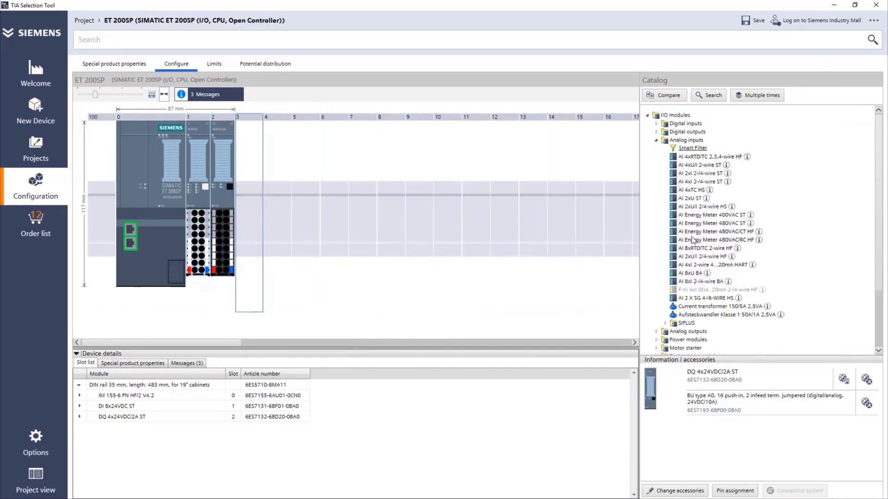
left_click(701, 168)
left_click_drag(701, 169, 248, 221)
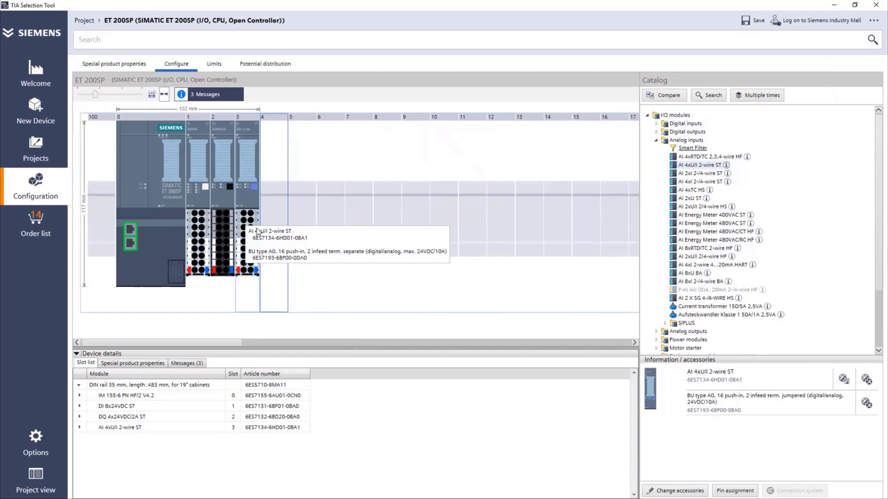
- Set the slot-3 accessories to Forwarding the potential group for a jumpered BU type A0
right_click(254, 220)
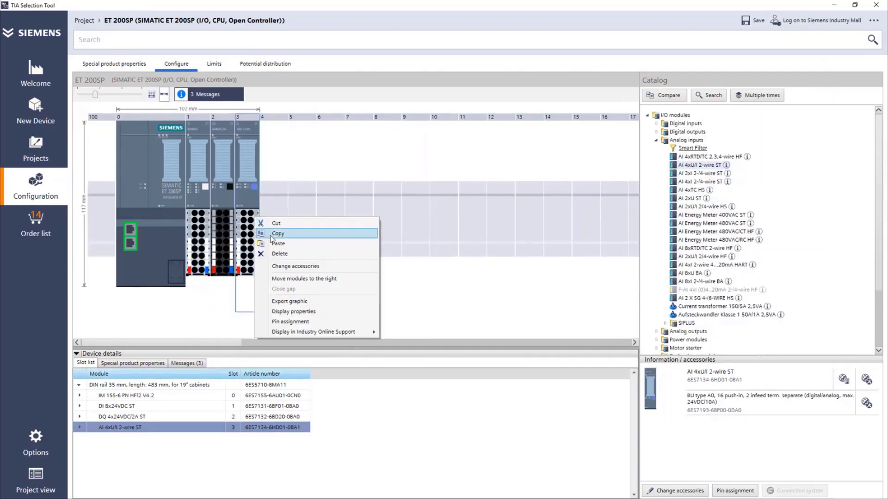
left_click(298, 271)
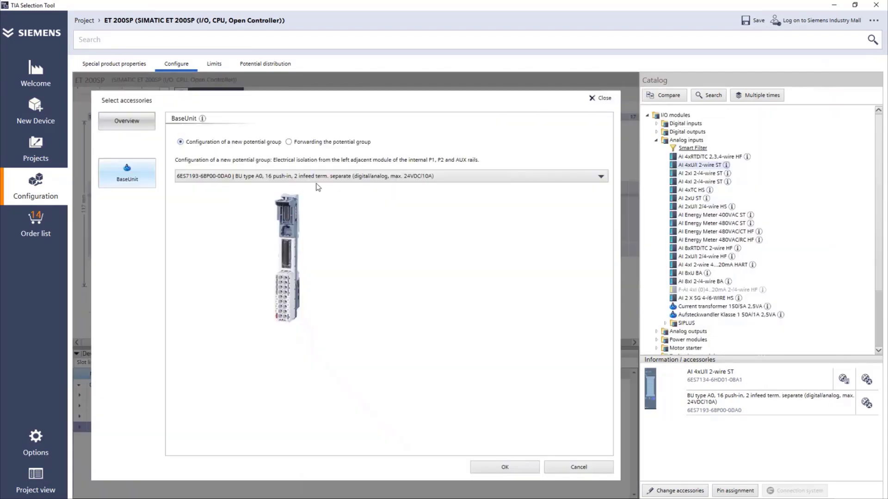
left_click(319, 141)
left_click(512, 467)
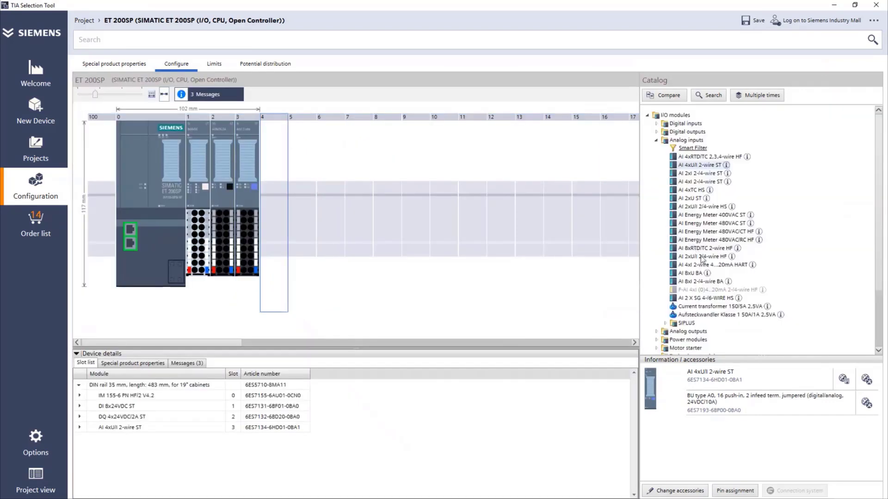
- Place the AQ 2xU ST analog output module into slot 4
left_click(657, 140)
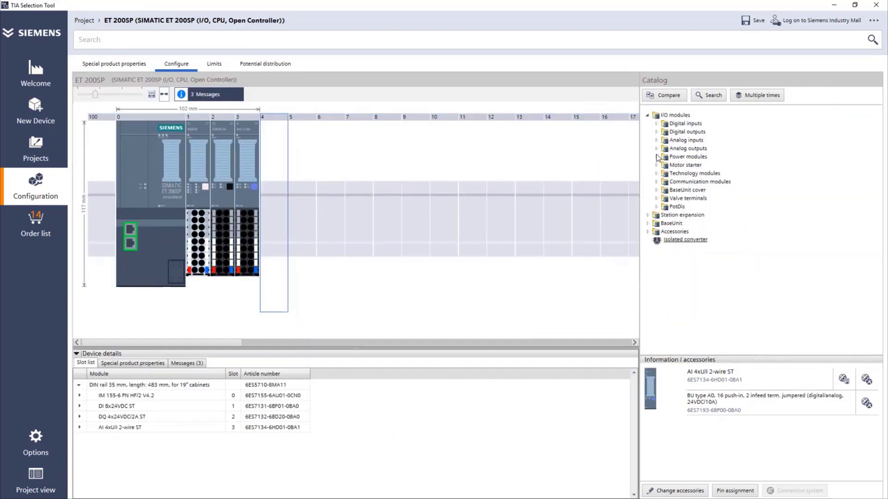
left_click(656, 149)
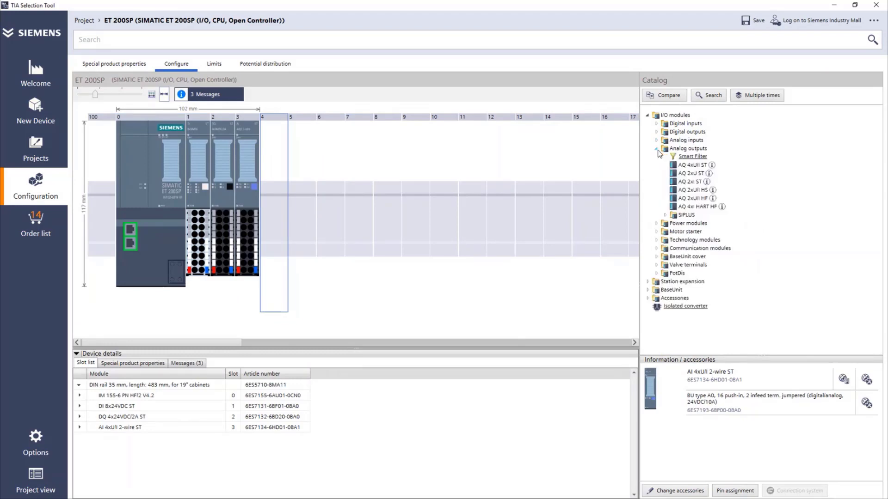
left_click(691, 174)
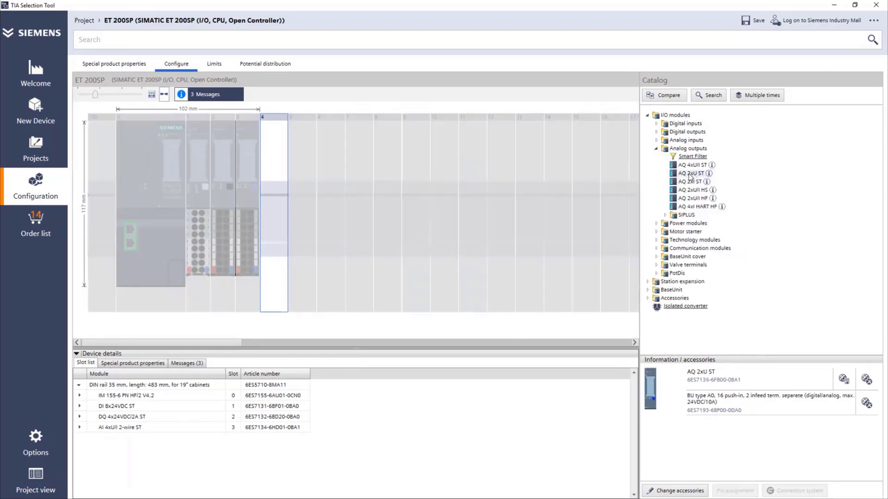
left_click_drag(687, 175, 279, 228)
- Give slot 4 a jumpered BaseUnit forwarding the potential group, then show the Projects device overview
right_click(276, 228)
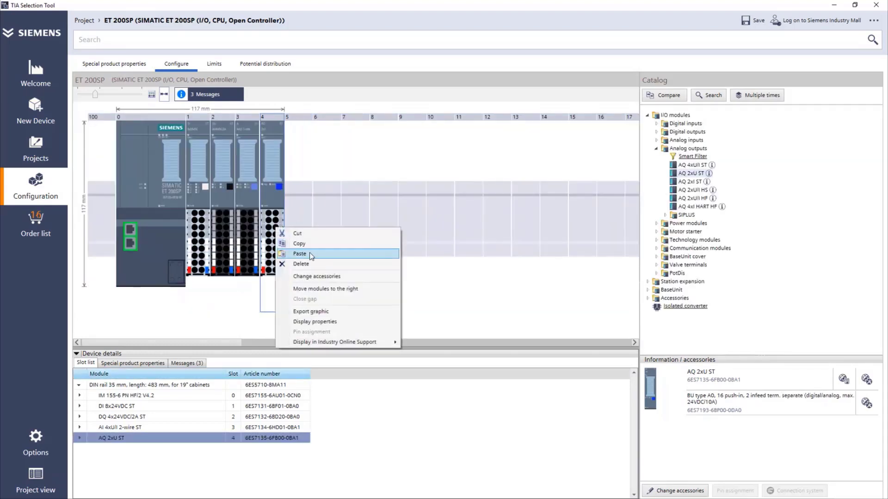
left_click(316, 276)
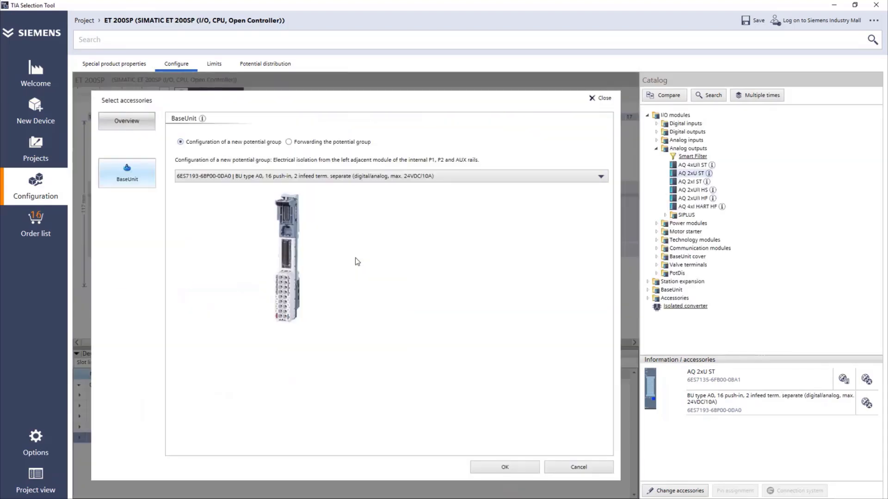
left_click(317, 143)
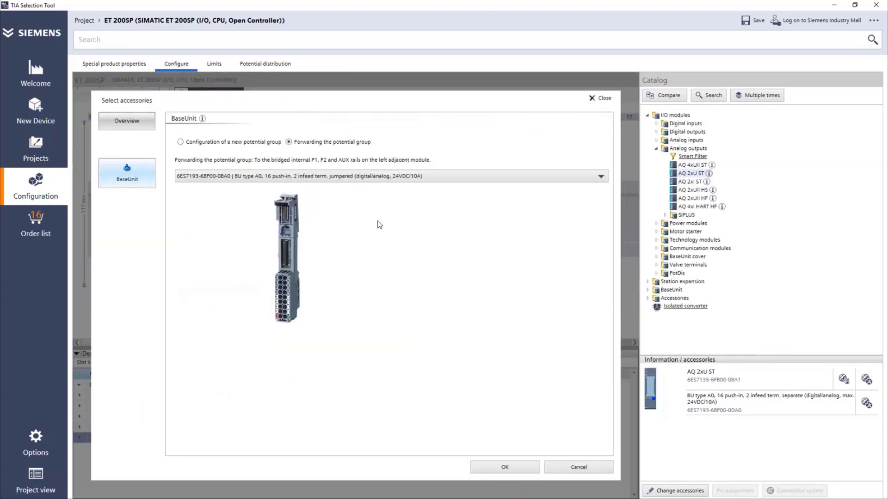
left_click(512, 467)
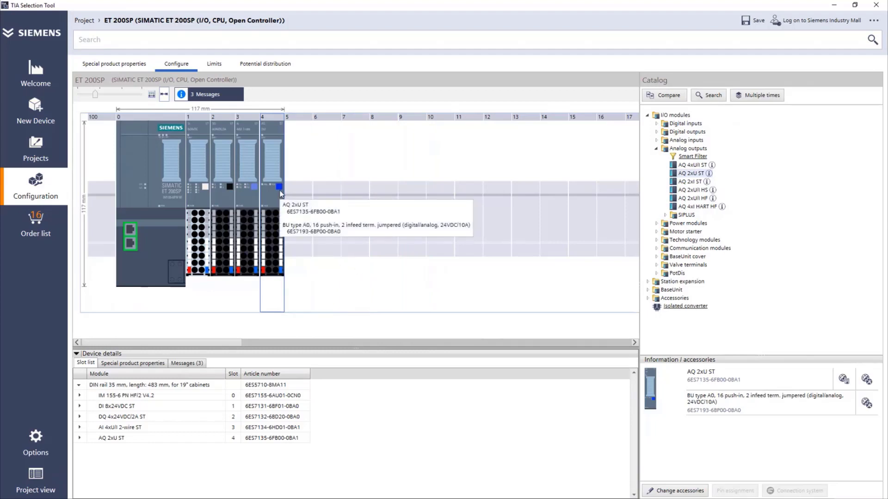
left_click(36, 148)
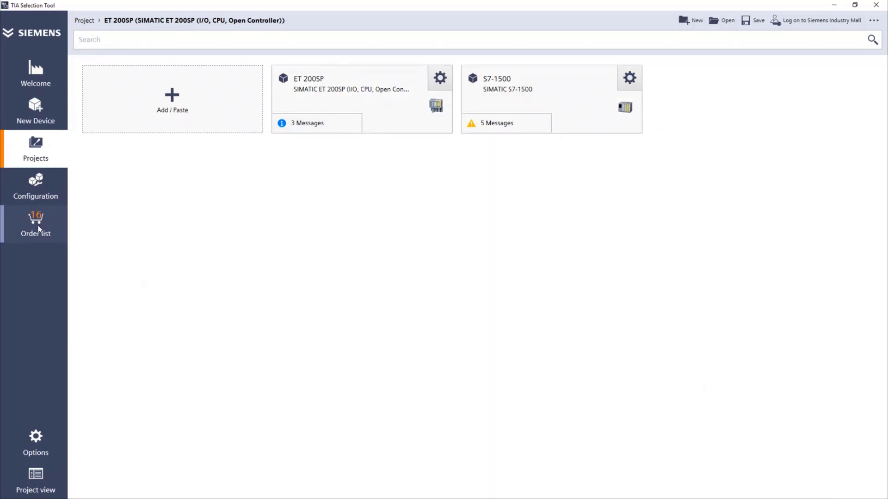
left_click(39, 229)
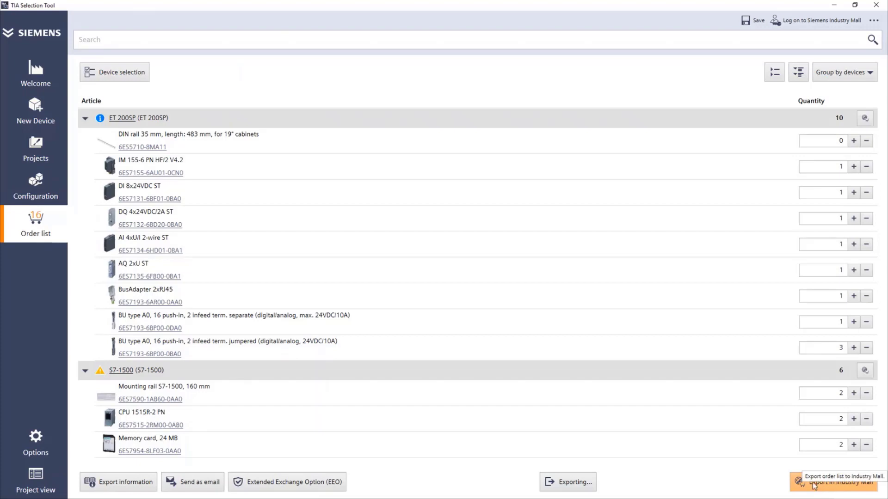
- Export the order list to Industry Mall and log in with Windows authentication to view the cart
left_click(826, 489)
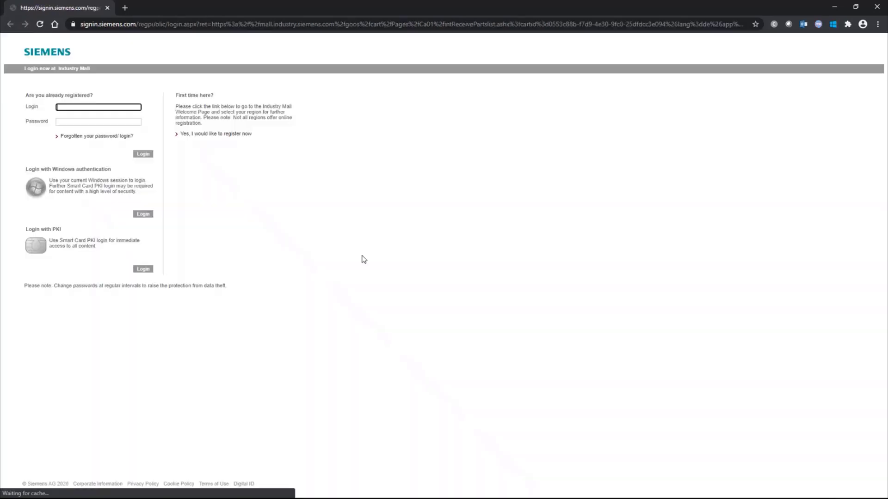
left_click(142, 215)
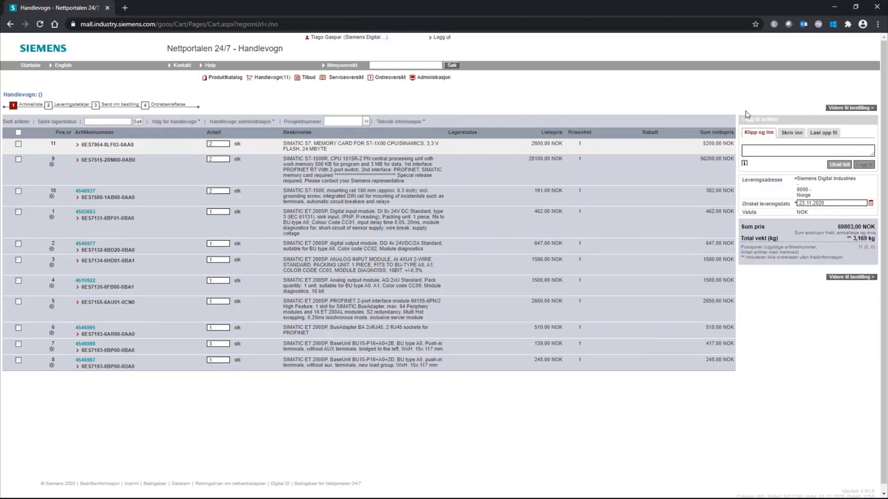
- Close the Industry Mall browser and cancel the Save project as dialog to return to the order list
left_click(875, 8)
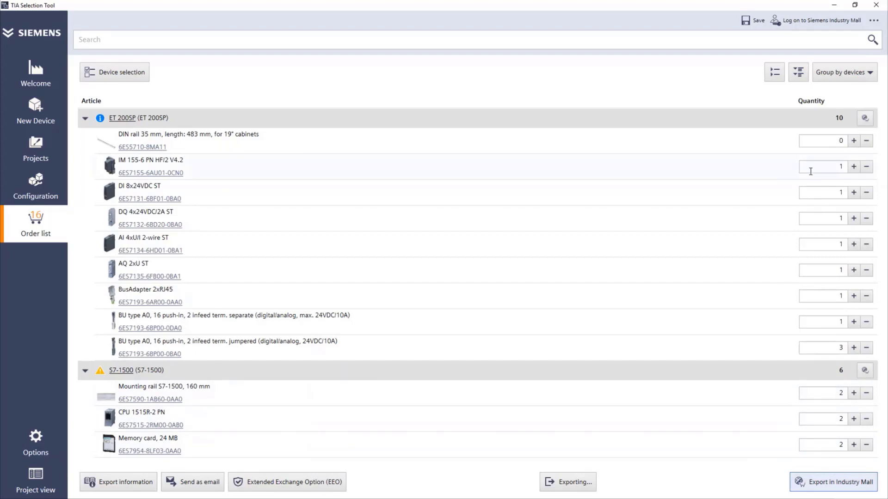
left_click(758, 21)
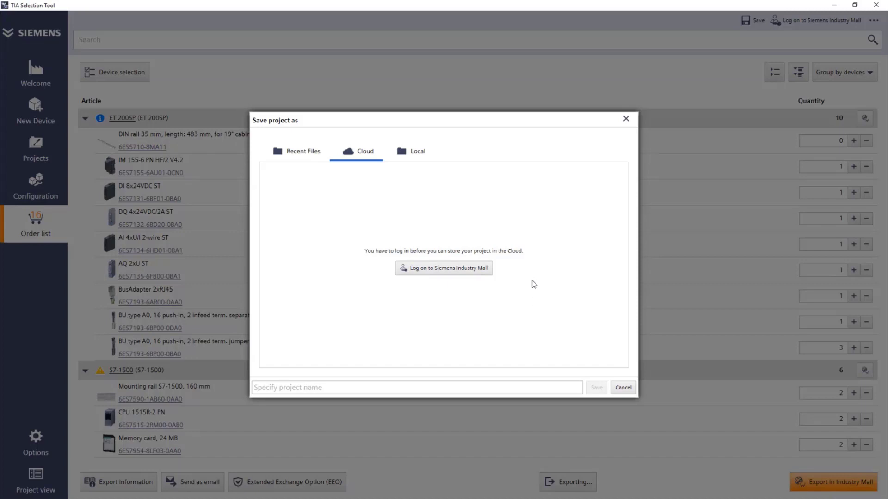
left_click(624, 388)
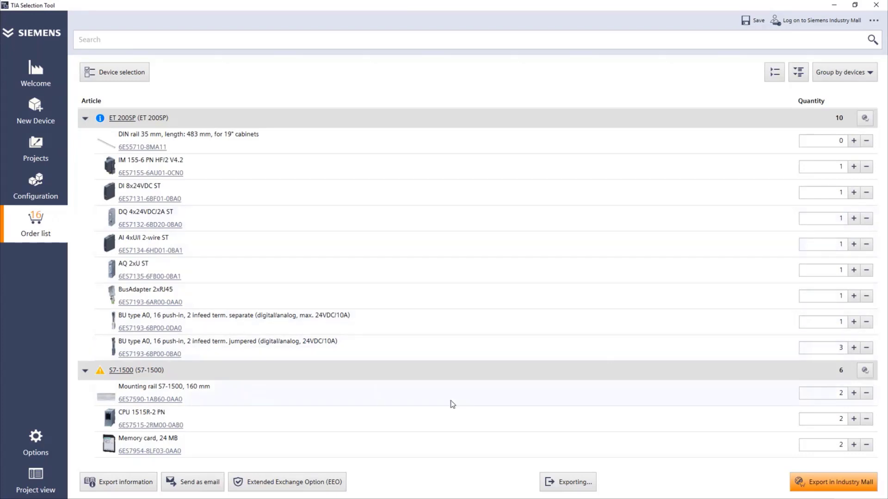
- Choose Export as .xlsx for the order list after backing out of the PDF documentation options
left_click(559, 479)
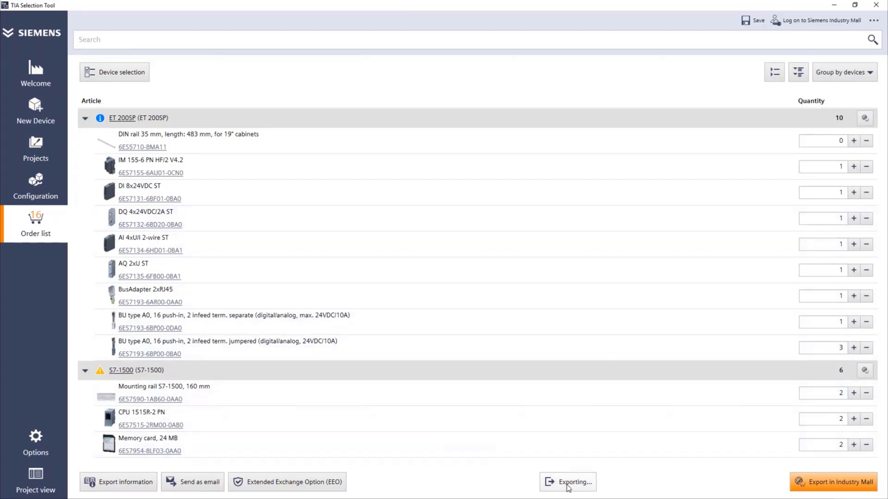
left_click(569, 487)
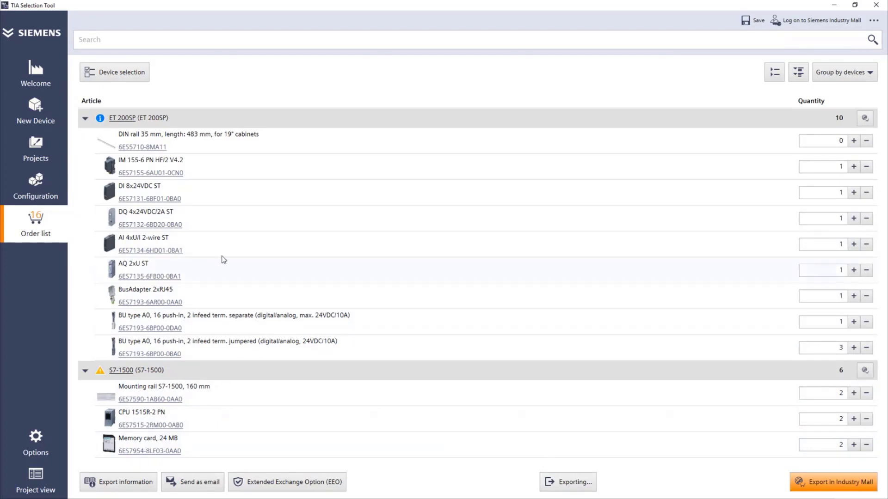
left_click(563, 483)
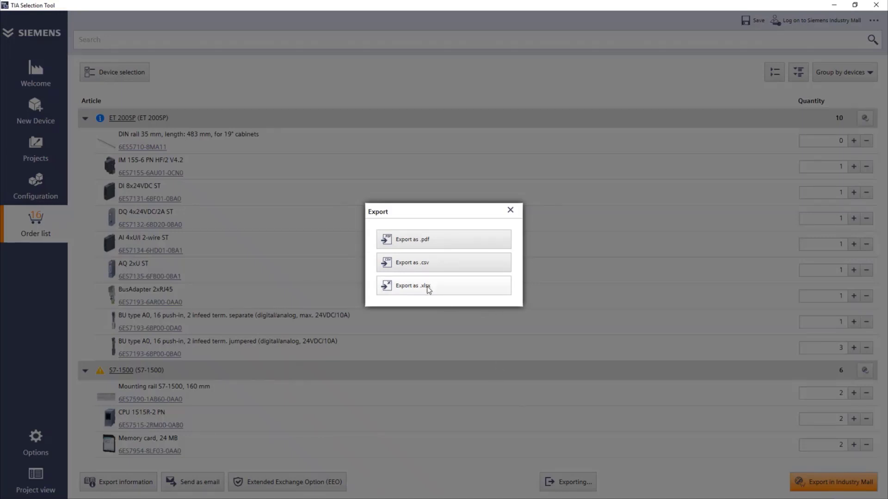
left_click(429, 245)
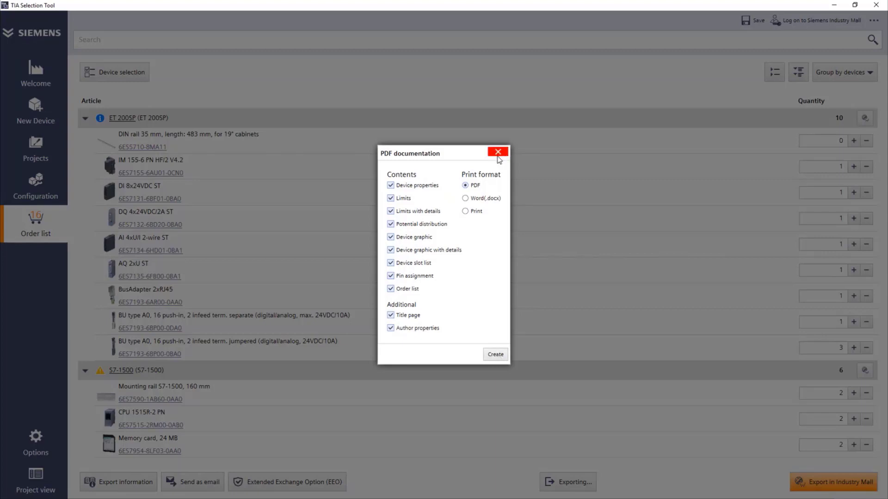
left_click(572, 489)
left_click(562, 487)
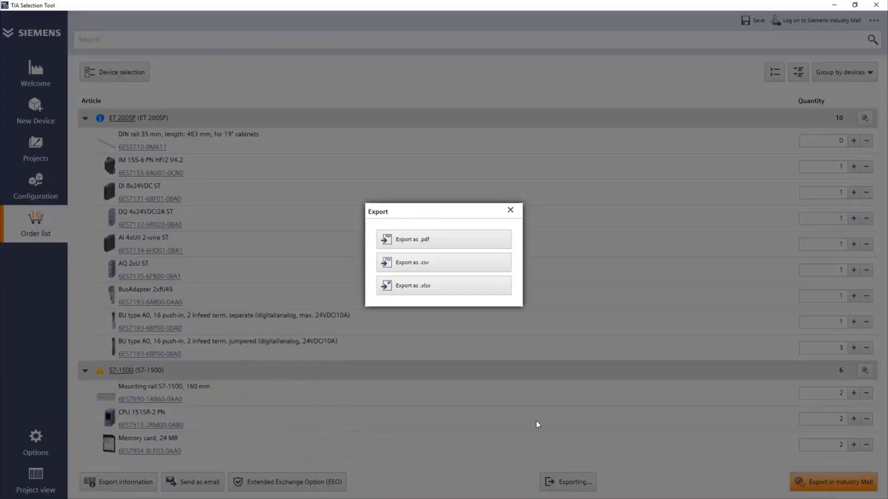
left_click(431, 288)
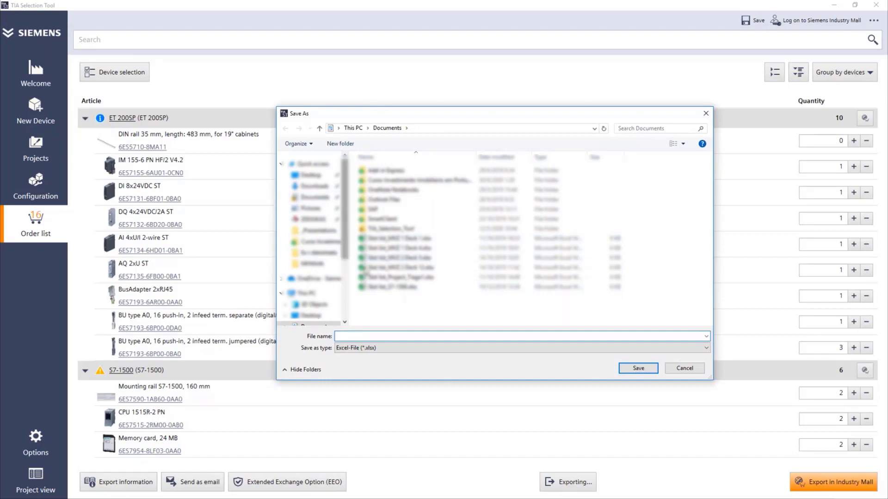
- Save the exported order list under the file name orderlist
type("orde")
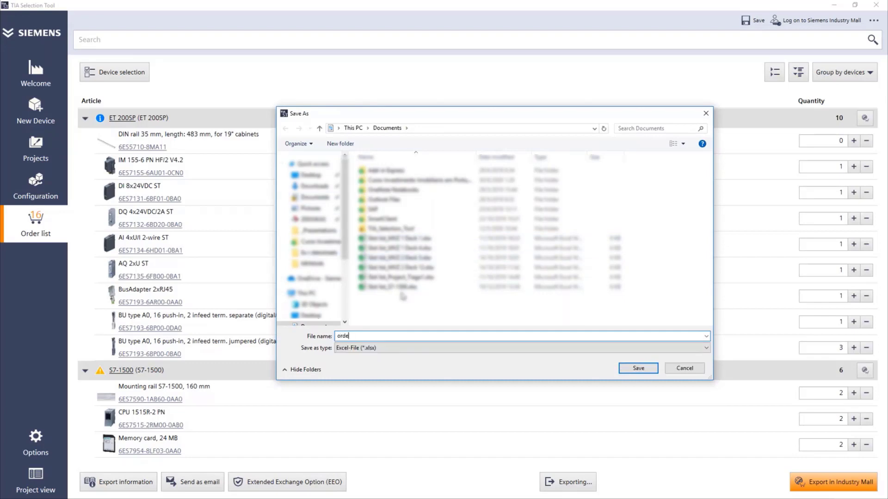
type("rlist")
left_click(643, 370)
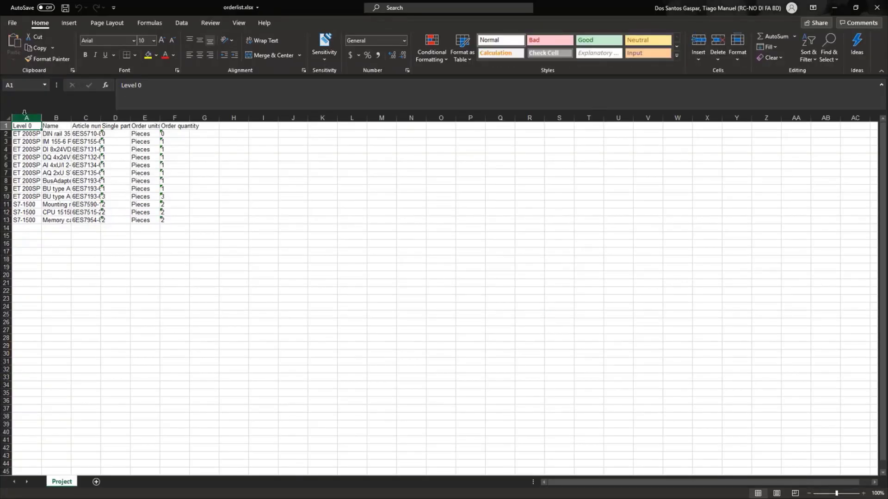
- Autofit all columns of orderlist.xlsx, then close Excel saving the changes
left_click(6, 118)
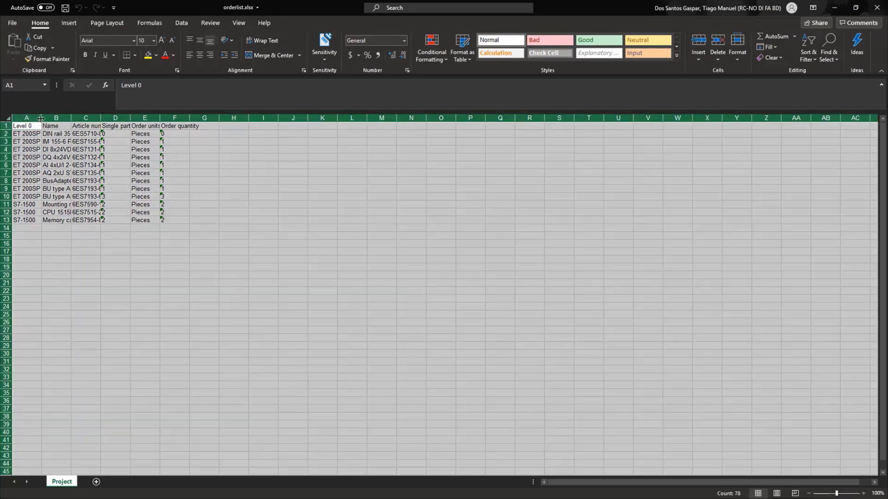
double_click(42, 118)
left_click(349, 236)
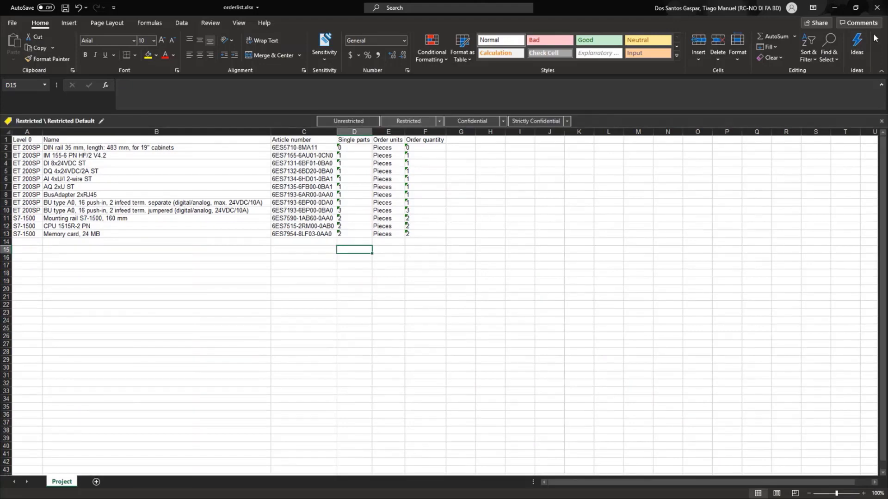
left_click(877, 13)
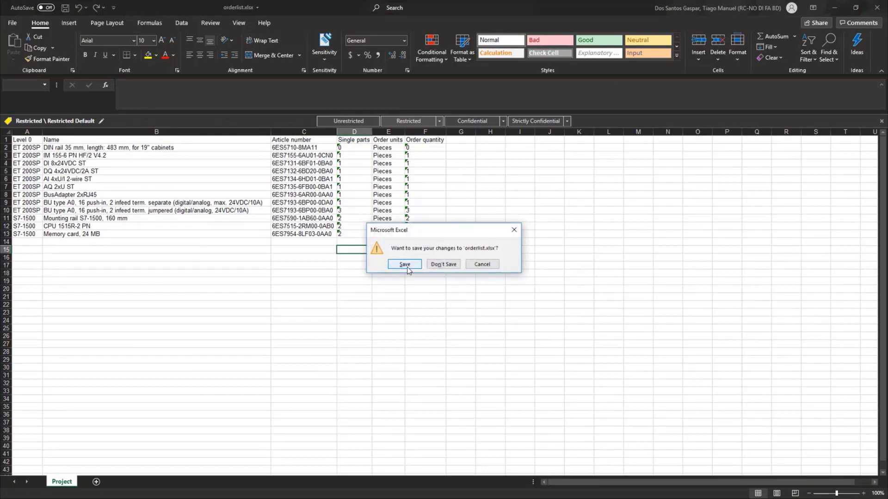
left_click(409, 264)
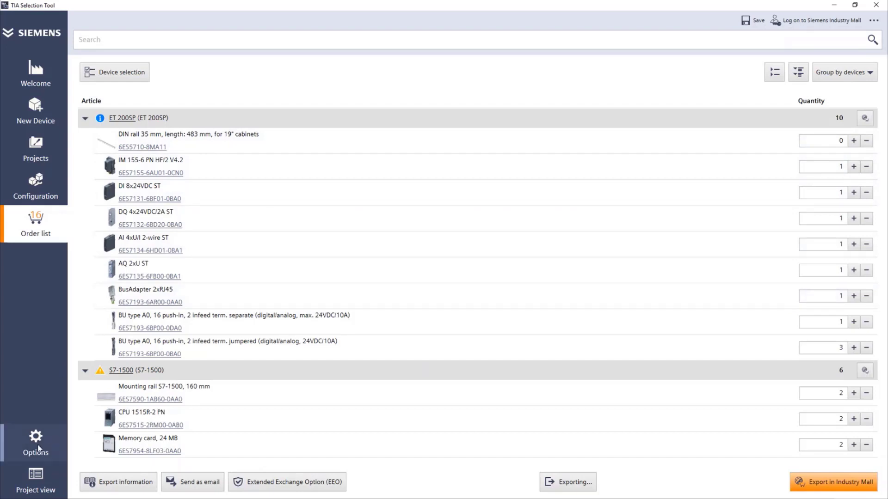
- Launch the online tutorials from the Tutorials section of Options
left_click(38, 449)
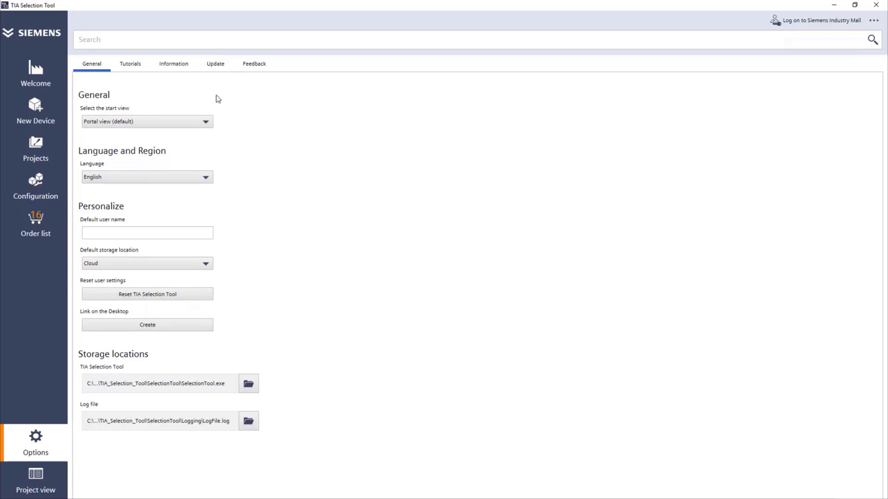
left_click(136, 66)
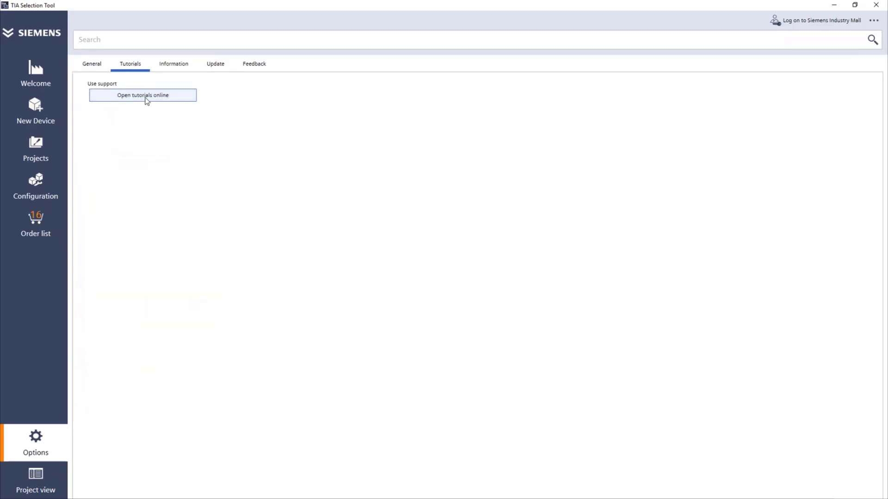
left_click(147, 97)
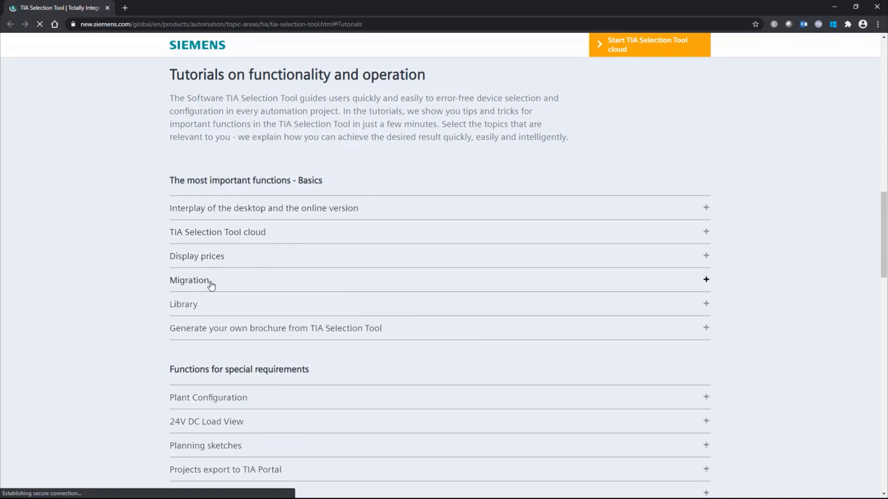
- Expand the Migration tutorial entry, view its video, then collapse it again
left_click(193, 280)
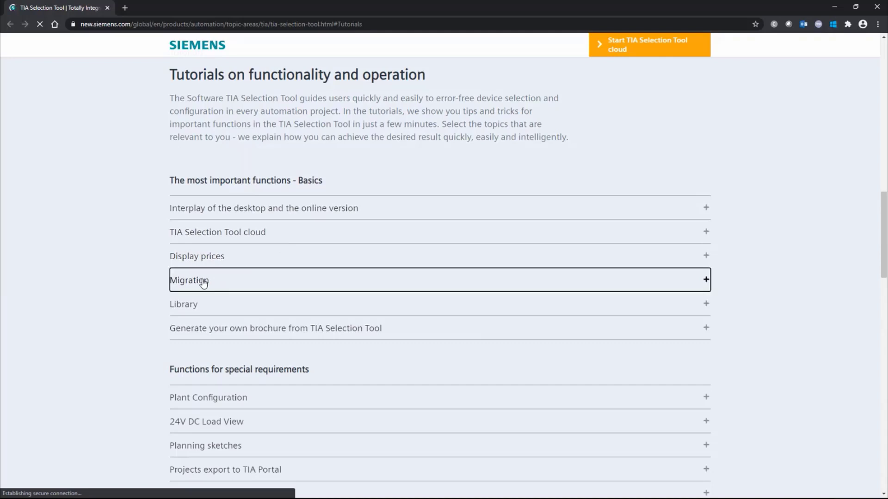
scroll(326, 224, "down", 2)
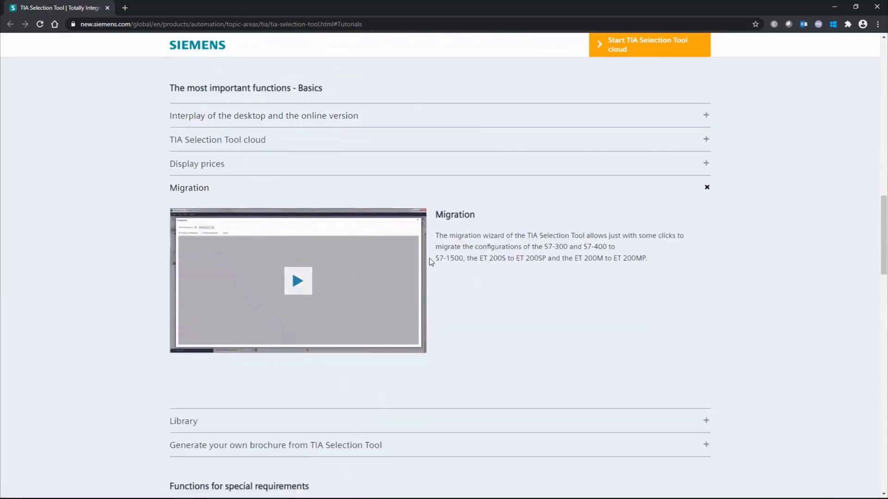
left_click(195, 193)
scroll(105, 241, "down", 2)
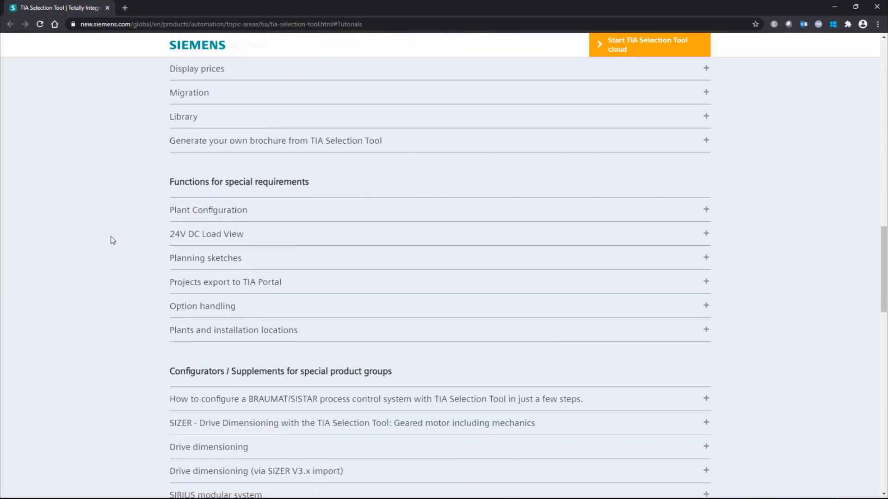
scroll(111, 240, "down", 1)
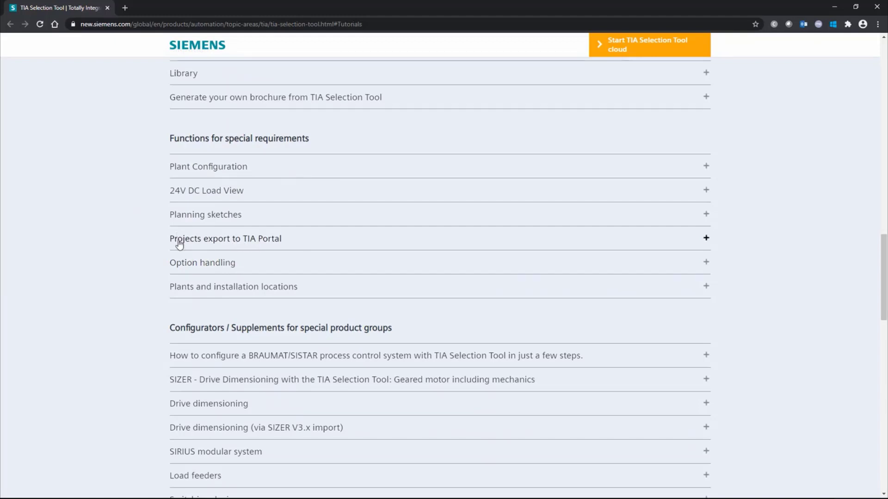
- Browse the remaining tutorials, return to the top and start TIA Selection Tool cloud
left_click(163, 227)
scroll(178, 365, "down", 2)
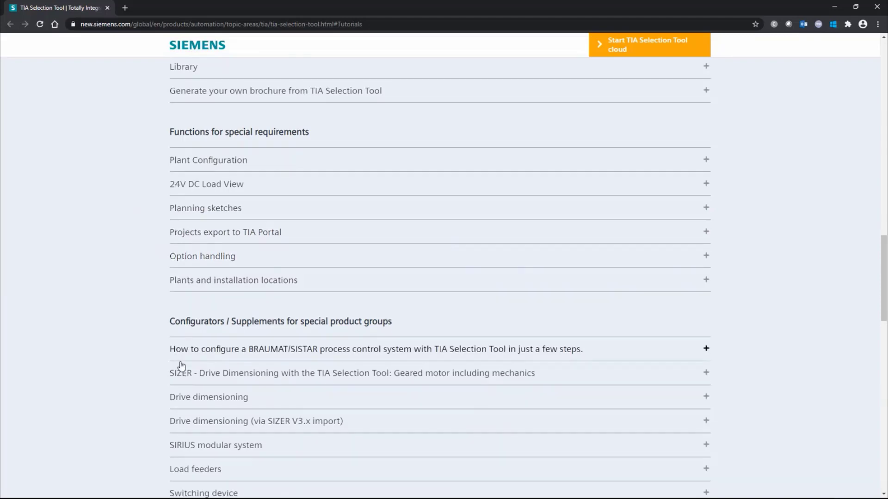
scroll(234, 309, "up", 7)
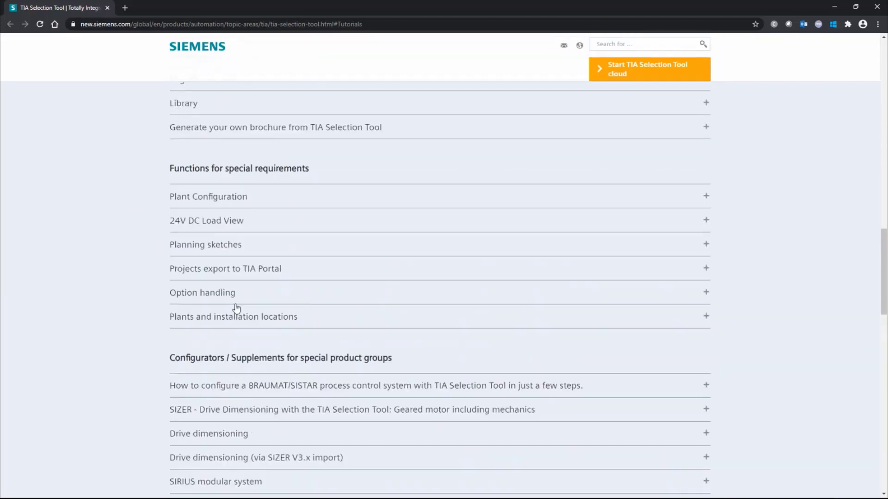
scroll(684, 321, "up", 13)
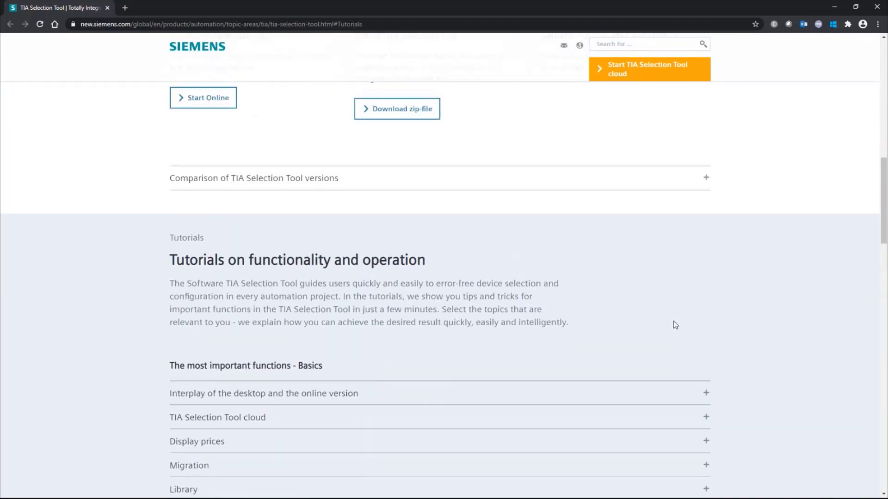
scroll(665, 329, "up", 7)
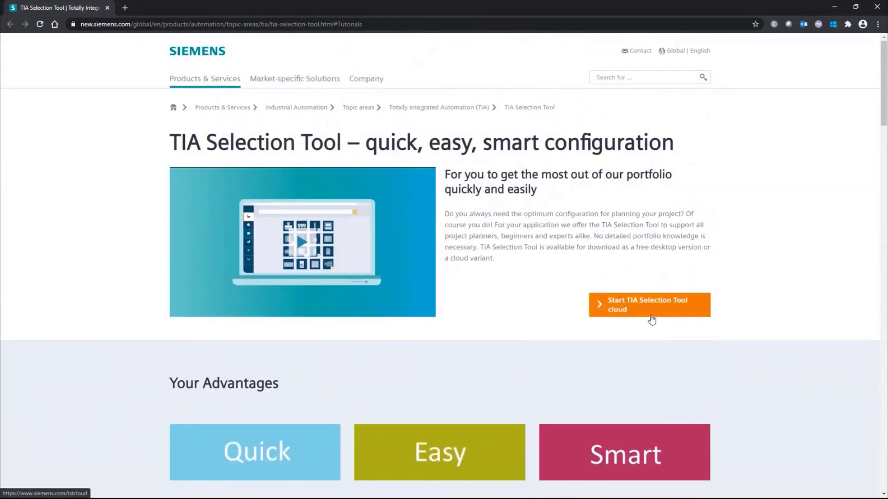
left_click(627, 309)
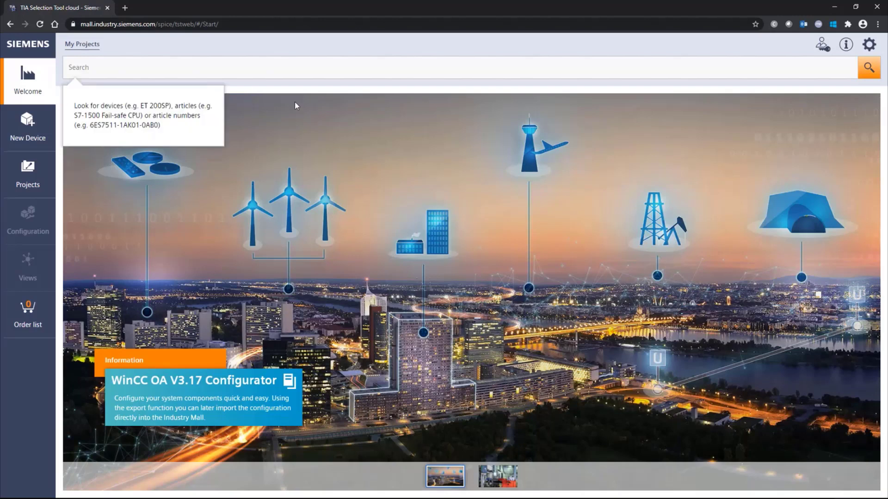
- Place the cursor in the cloud Welcome page's search bar for devices, articles or article numbers
left_click(292, 68)
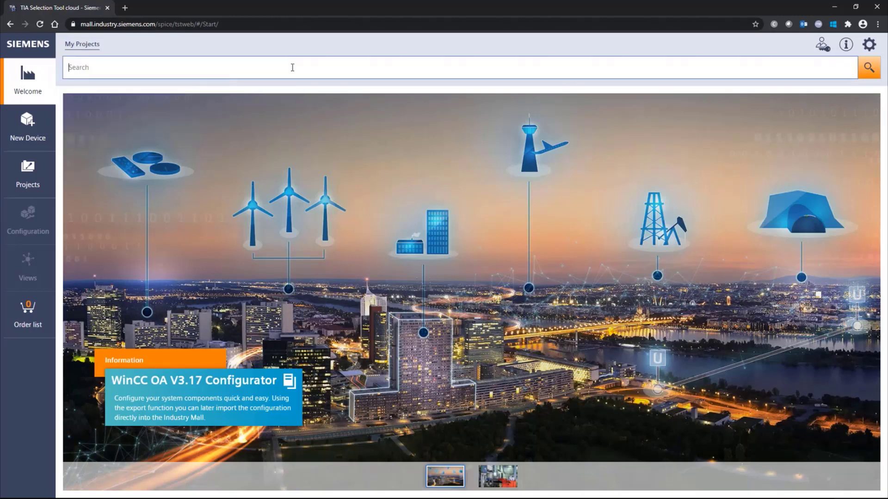